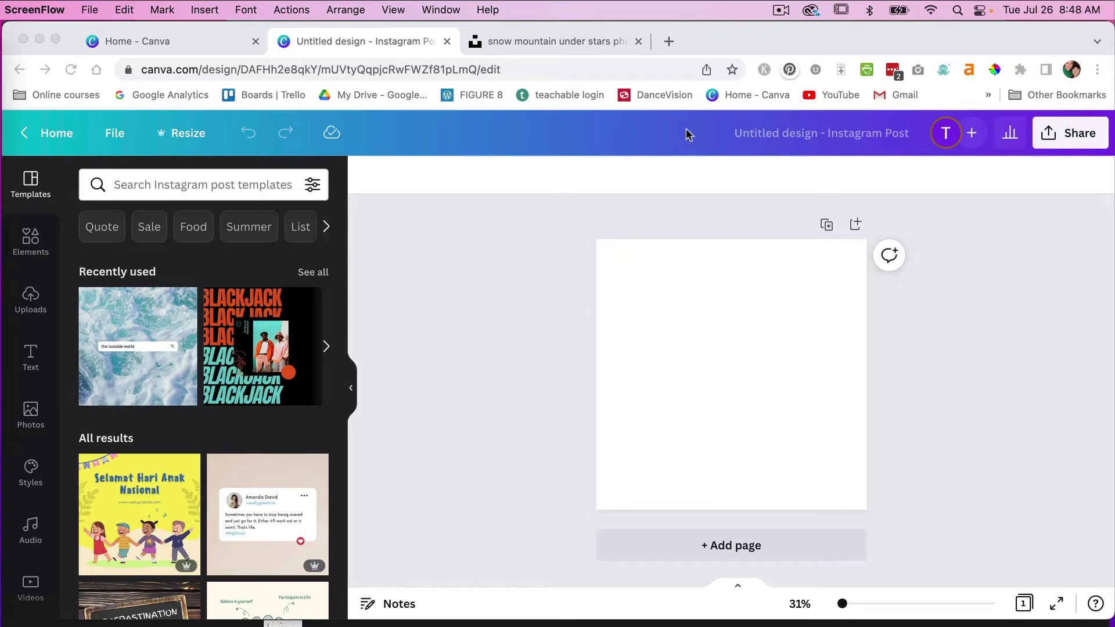
# Step: Search Canva's Elements for 'frame' and add the wavy-edged frame to the post
pyautogui.click(30, 241)
pyautogui.click(149, 185)
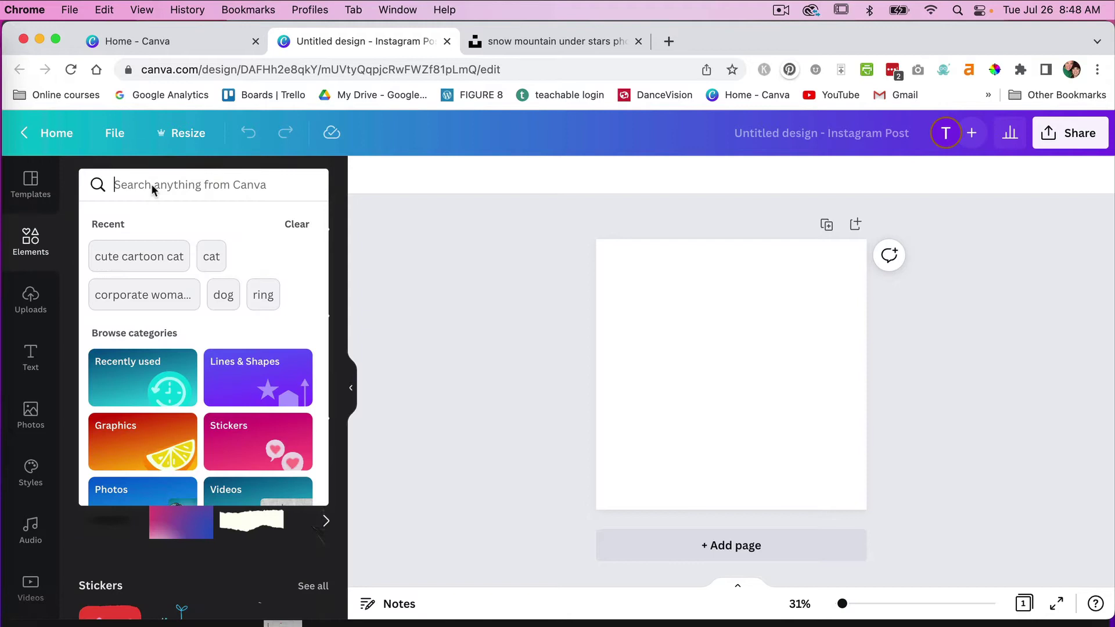
pyautogui.write('frame')
pyautogui.press('Return')
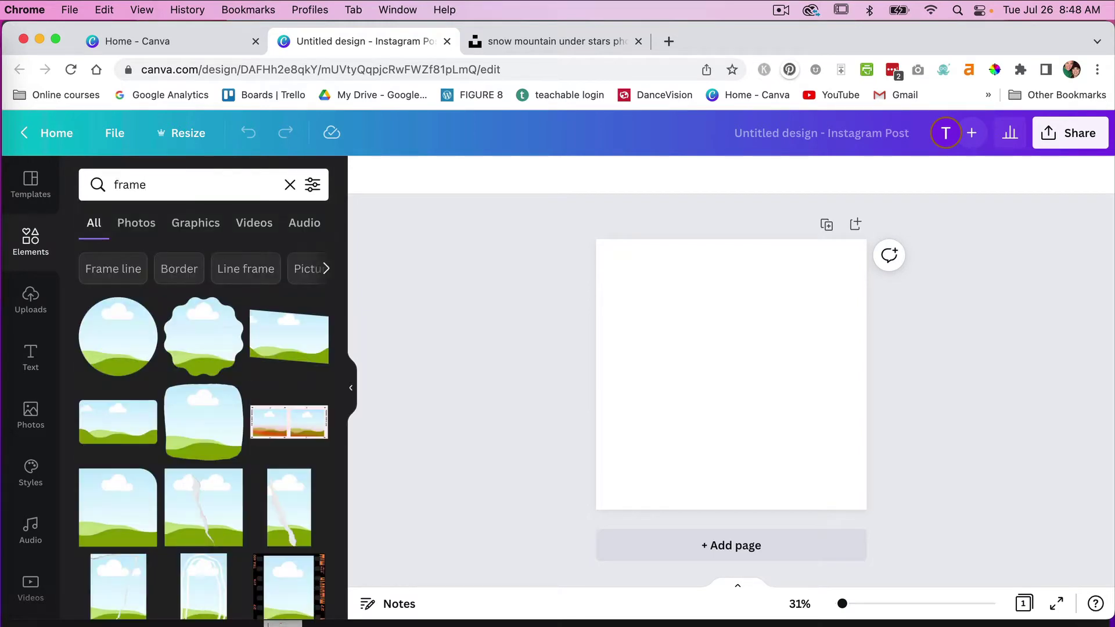
pyautogui.click(200, 325)
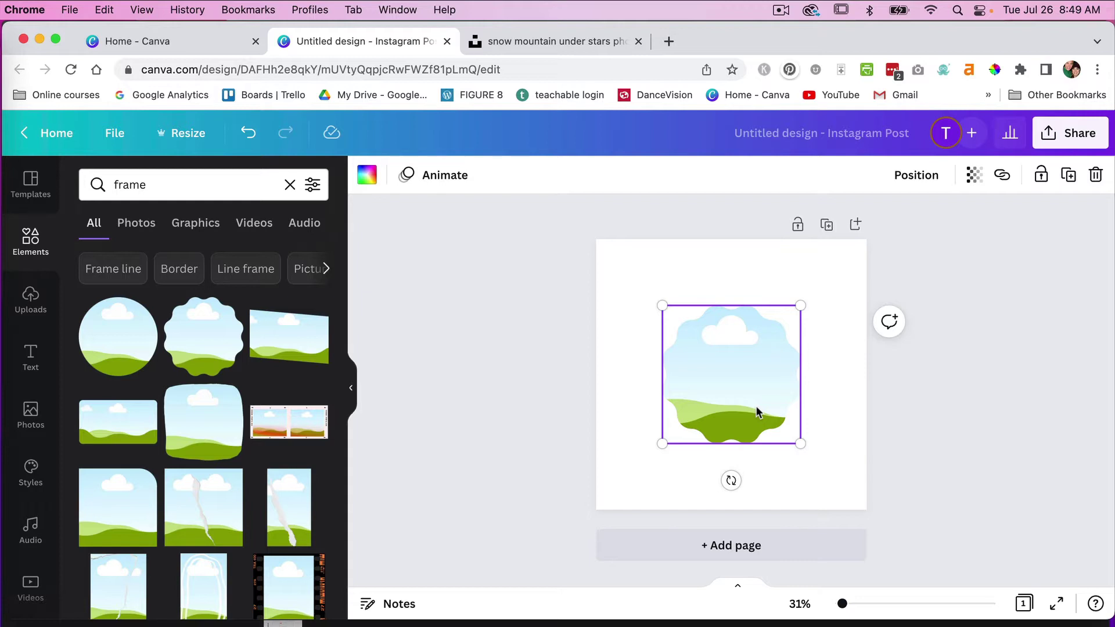
pyautogui.moveTo(152, 186); pyautogui.dragTo(110, 186)
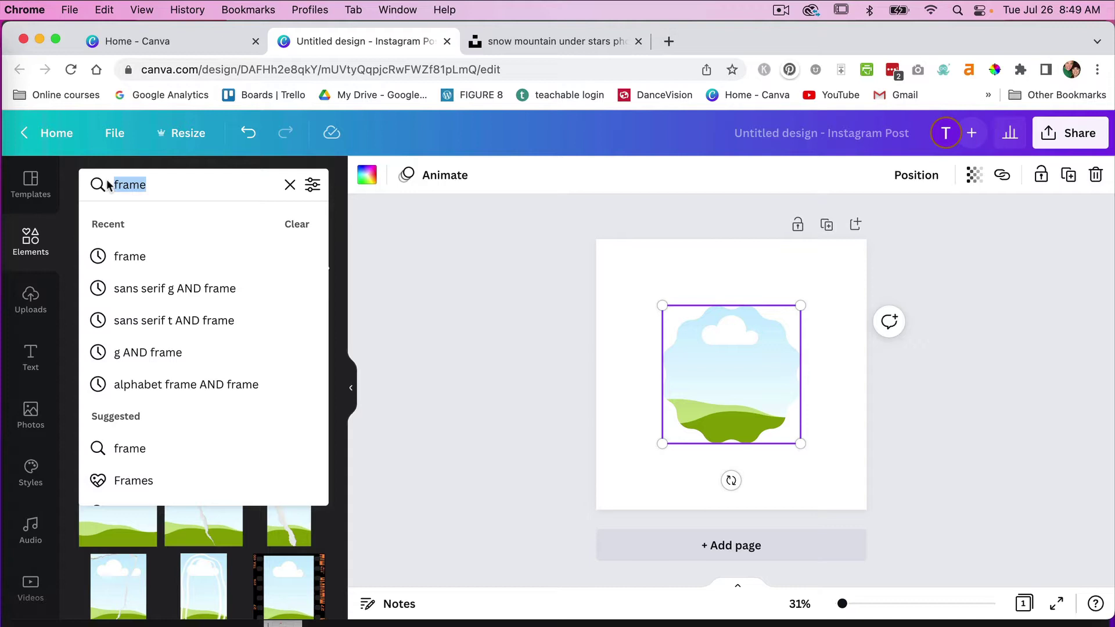
# Step: Search elements for 'dog' and drag a puppy photo into the wavy-edged frame
pyautogui.write('dog')
pyautogui.press('Return')
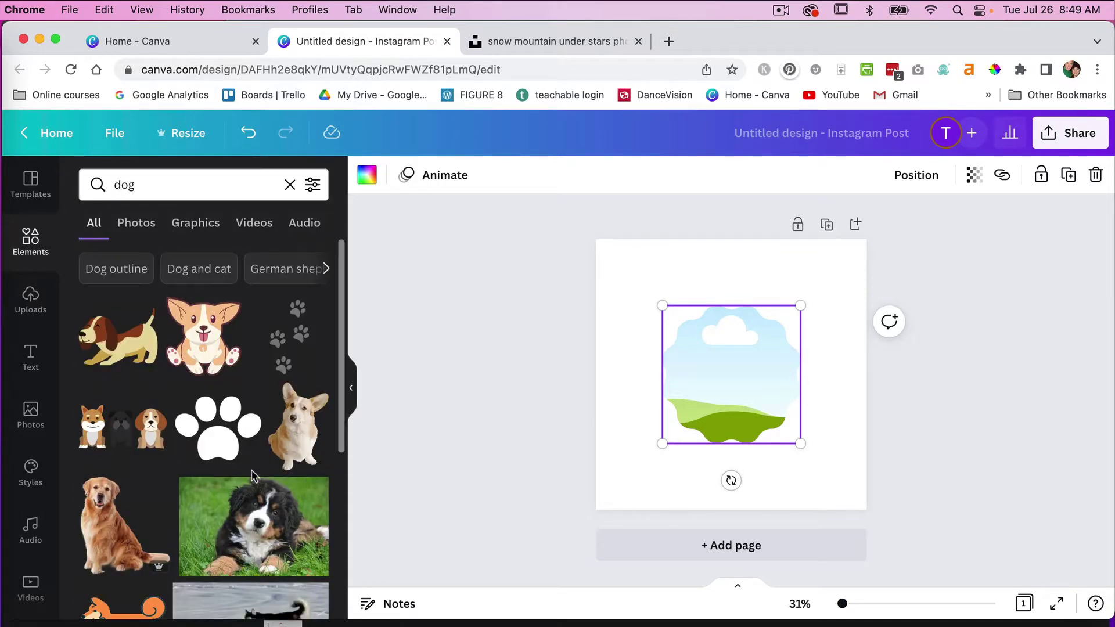
pyautogui.scroll(-4, 253, 476)
pyautogui.moveTo(240, 325); pyautogui.dragTo(769, 405)
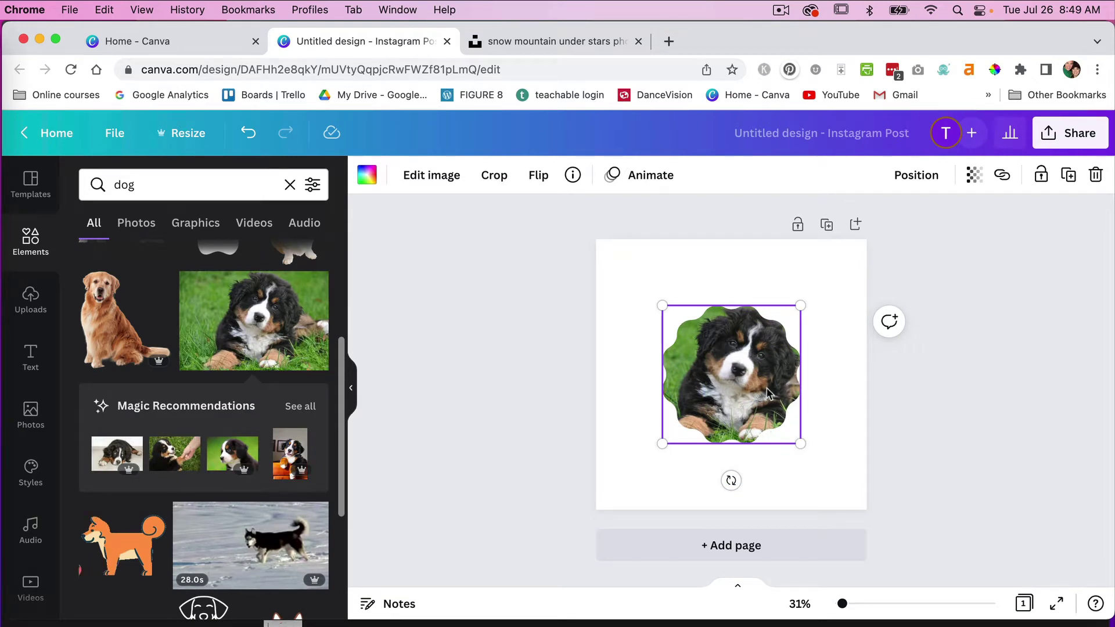
pyautogui.click(174, 185)
# Step: Search elements for 'frame' again and scroll through the frame shape results
pyautogui.write('frame')
pyautogui.press('Return')
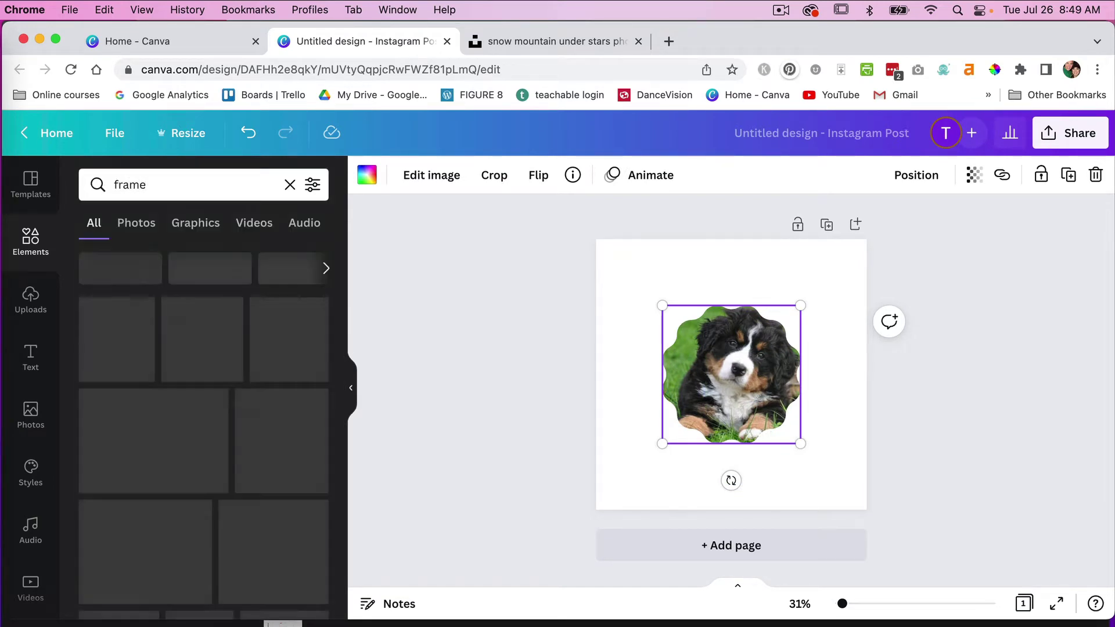
pyautogui.scroll(-5, 219, 490)
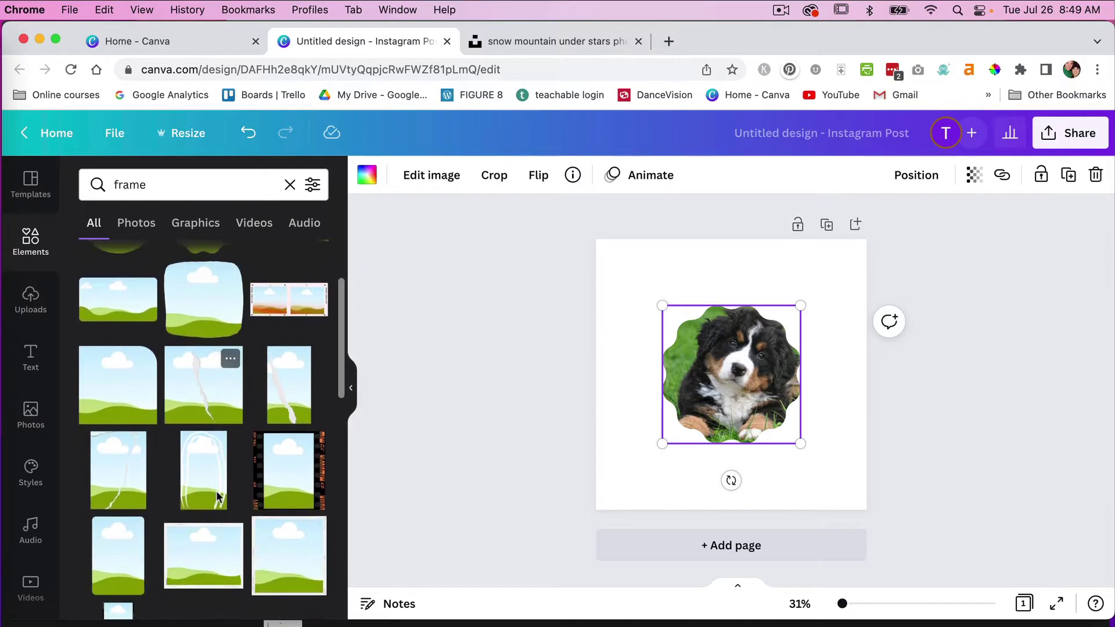
pyautogui.scroll(-5, 217, 495)
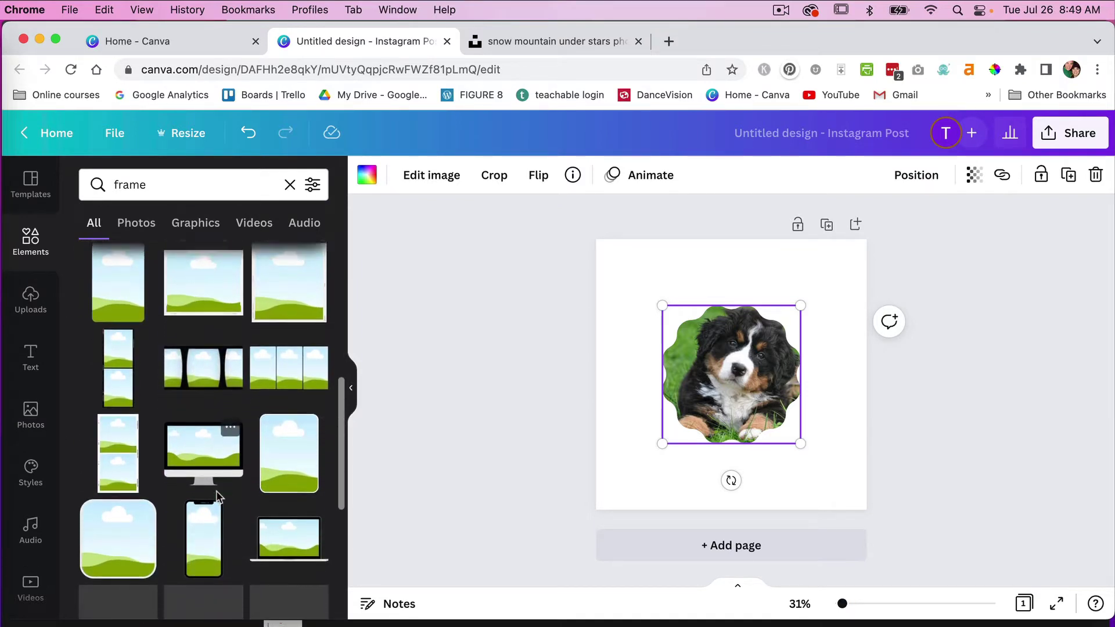
pyautogui.scroll(-5, 217, 494)
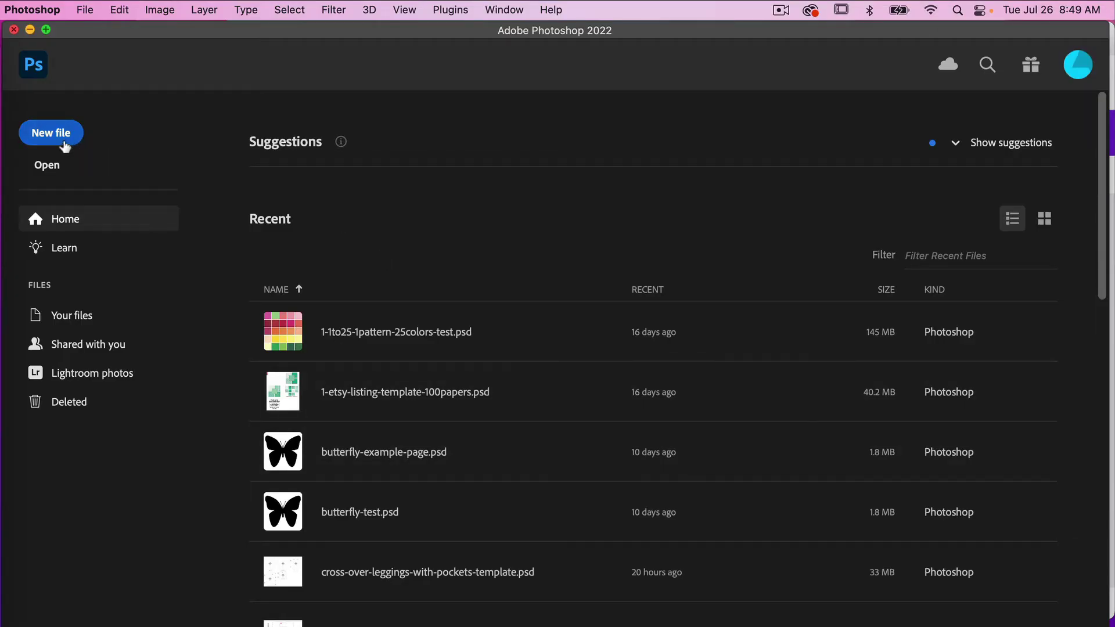
# Step: Create a new 1200 × 1200 px, 300 ppi document with a transparent background
pyautogui.click(62, 143)
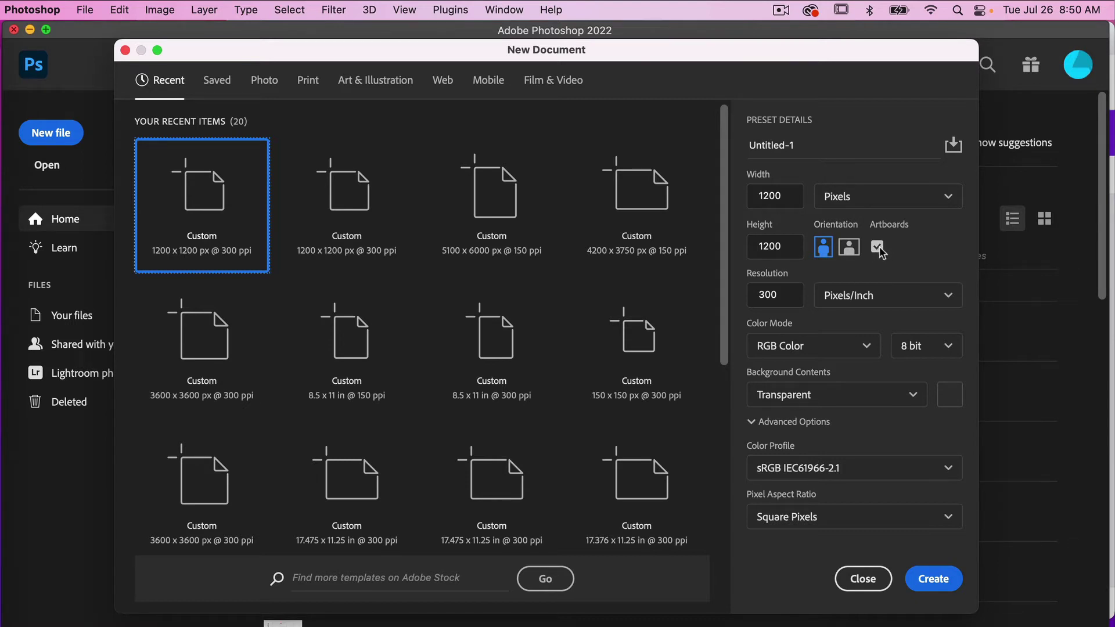
pyautogui.click(934, 579)
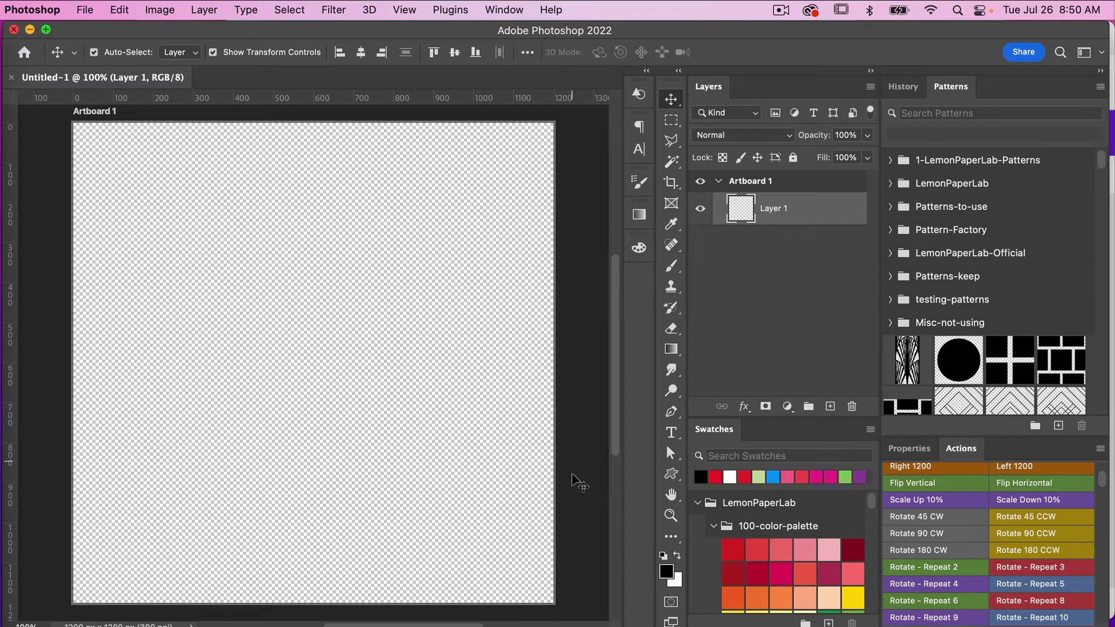
# Step: Select the Custom Shape tool and pick the paw print from Legacy Default Shapes
pyautogui.click(677, 482)
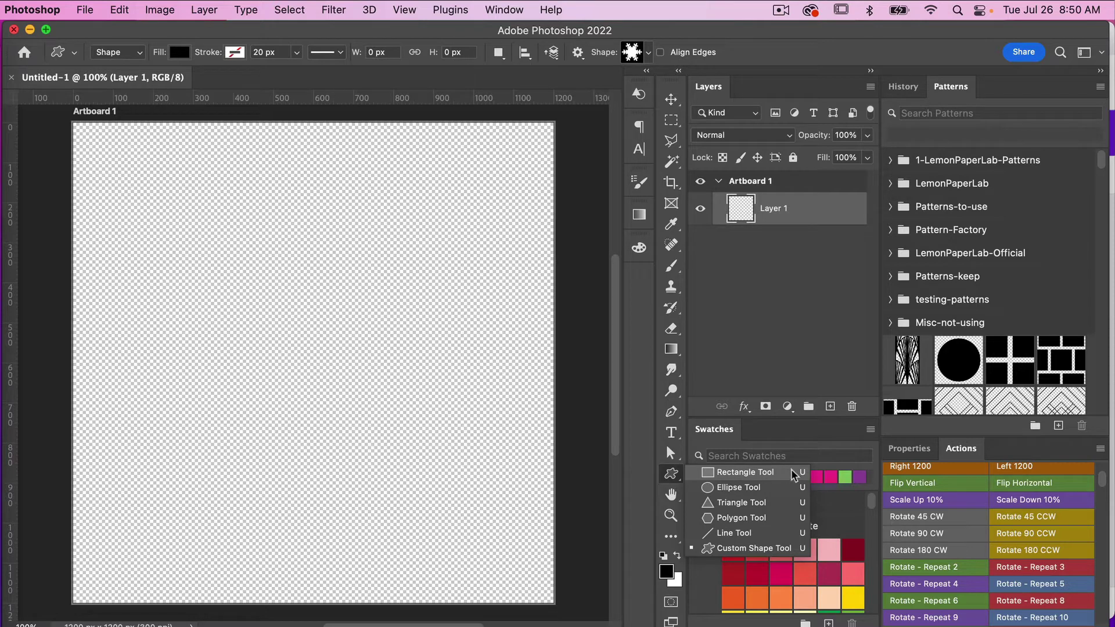
pyautogui.click(755, 548)
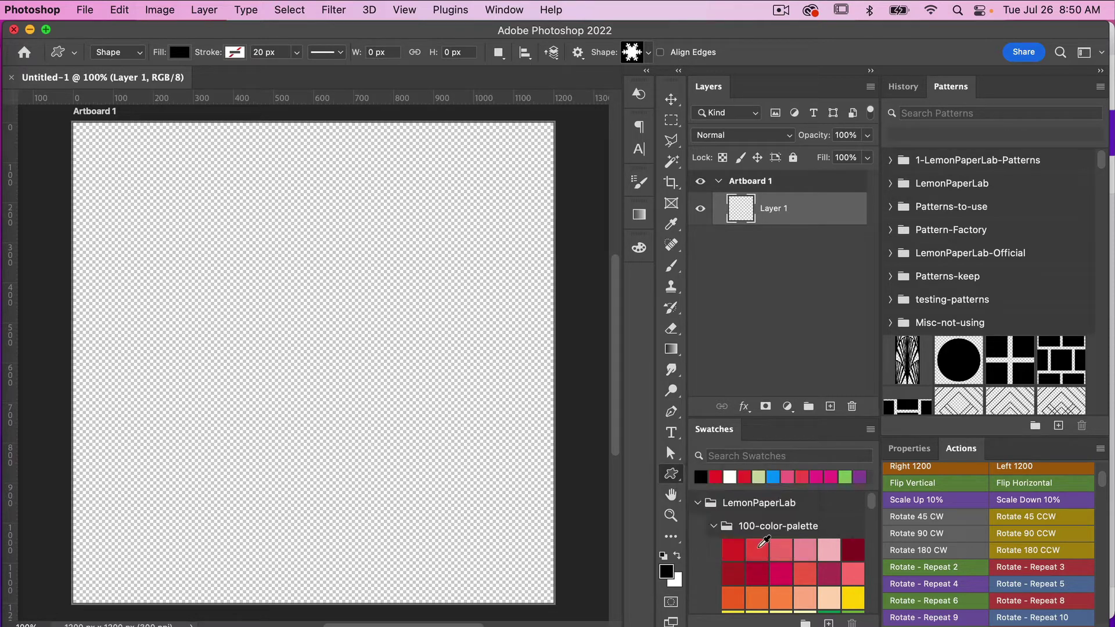
pyautogui.click(648, 53)
pyautogui.scroll(20, 645, 124)
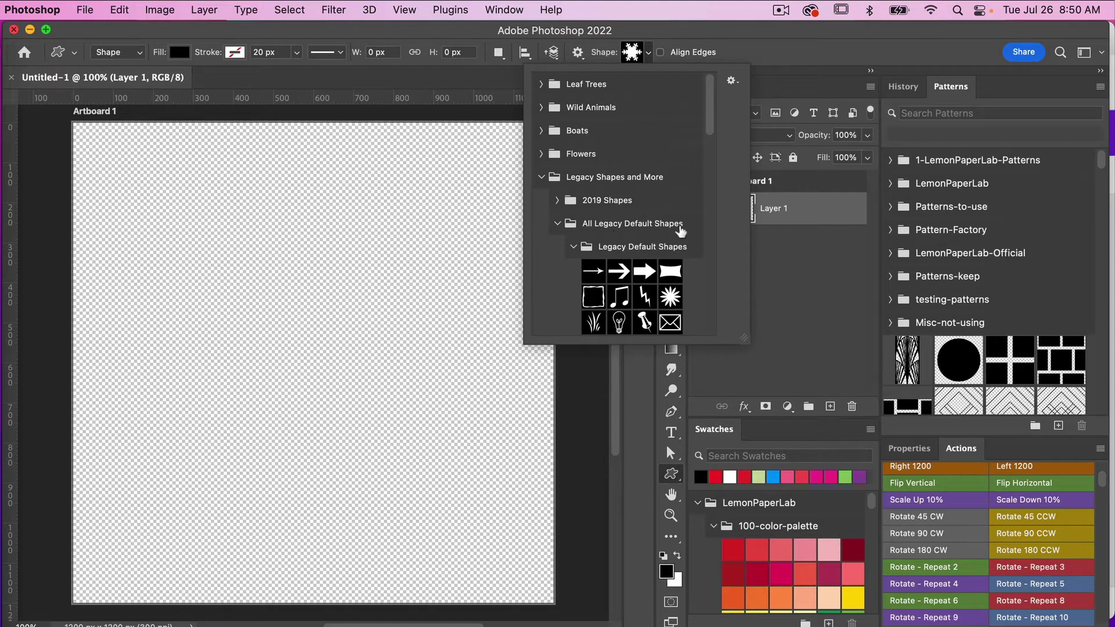
pyautogui.scroll(-3, 677, 282)
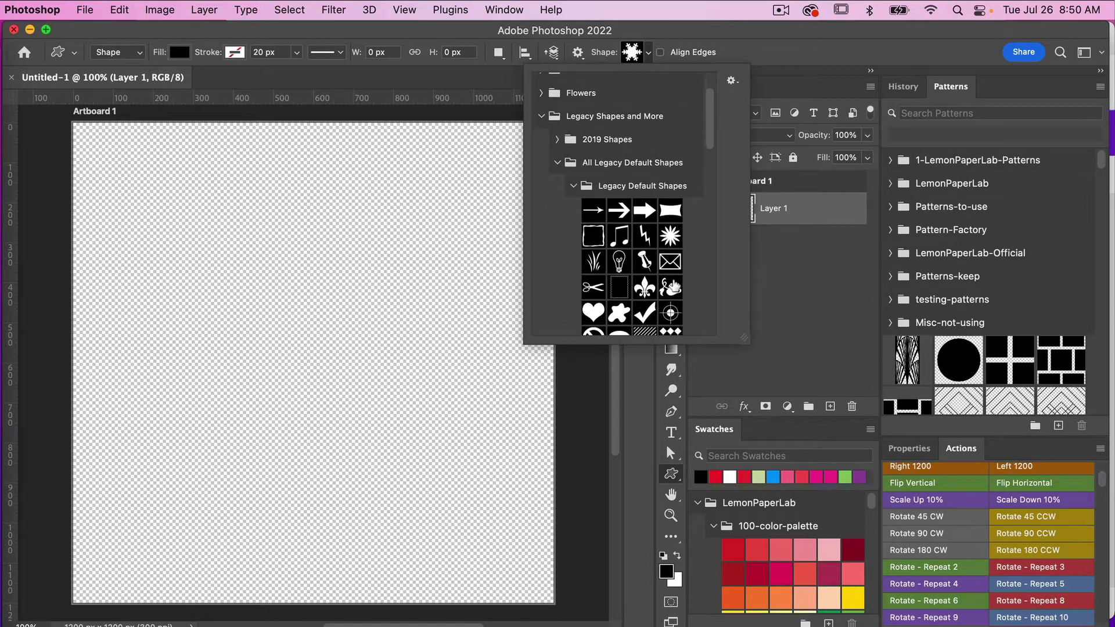
pyautogui.scroll(-5, 674, 284)
pyautogui.scroll(3, 673, 285)
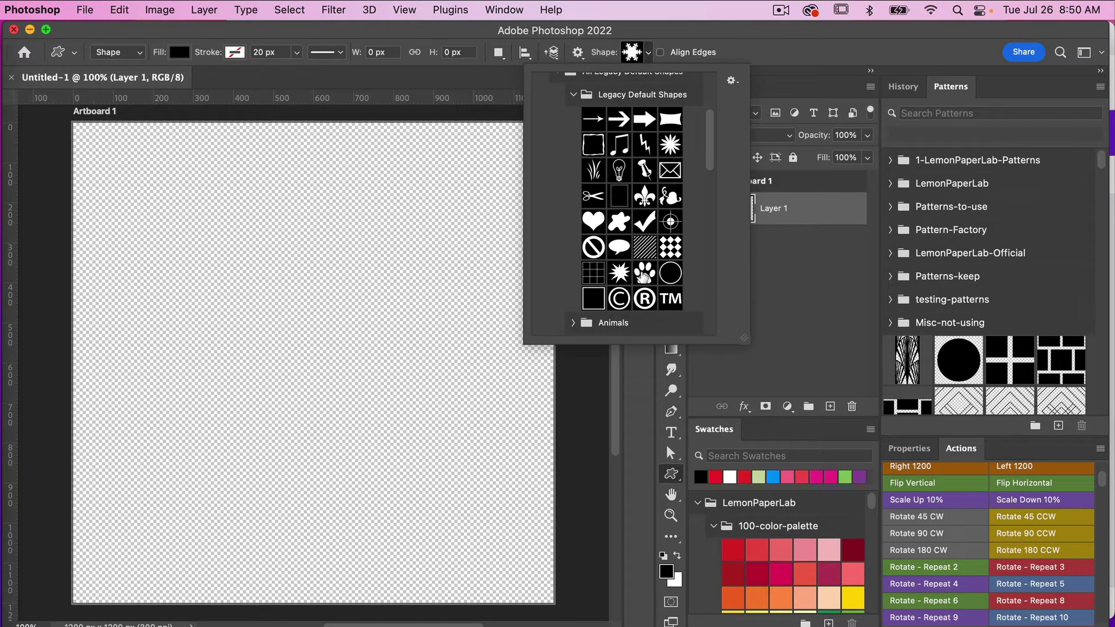
pyautogui.click(643, 274)
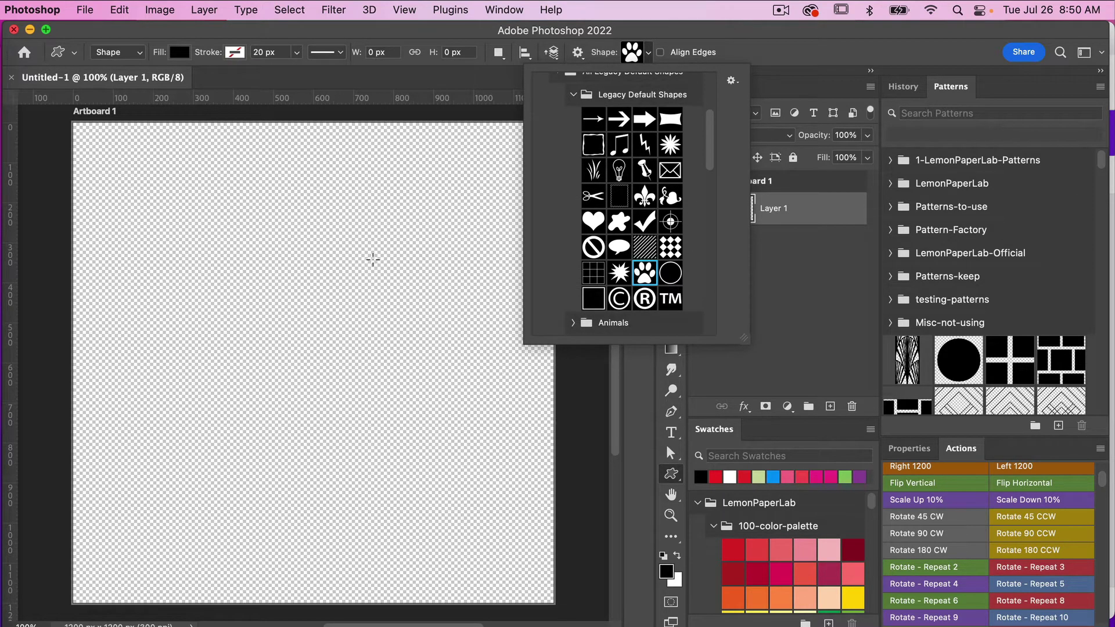
pyautogui.scroll(5, 636, 189)
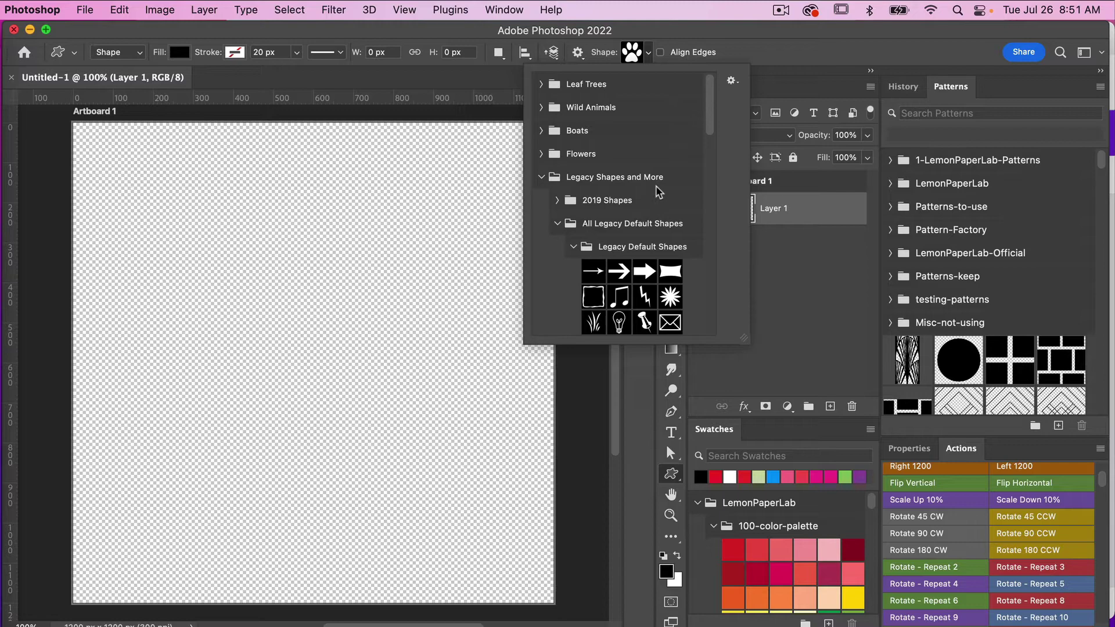
# Step: Show the Shapes panel from the Window menu, check its options, then collapse it
pyautogui.click(505, 11)
pyautogui.click(505, 12)
pyautogui.click(506, 11)
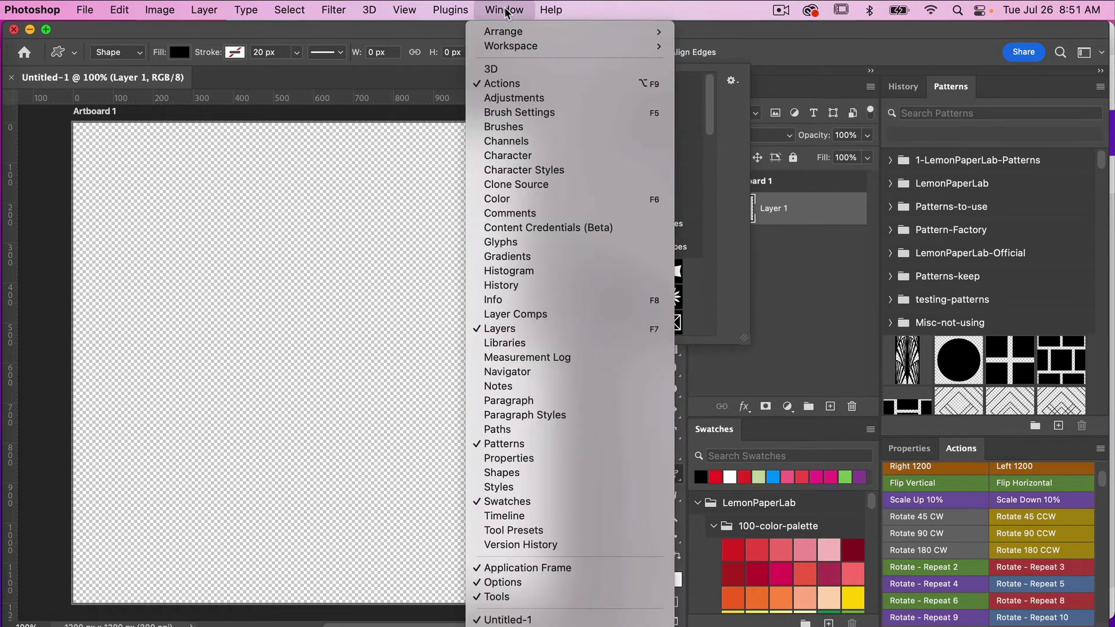
pyautogui.click(520, 472)
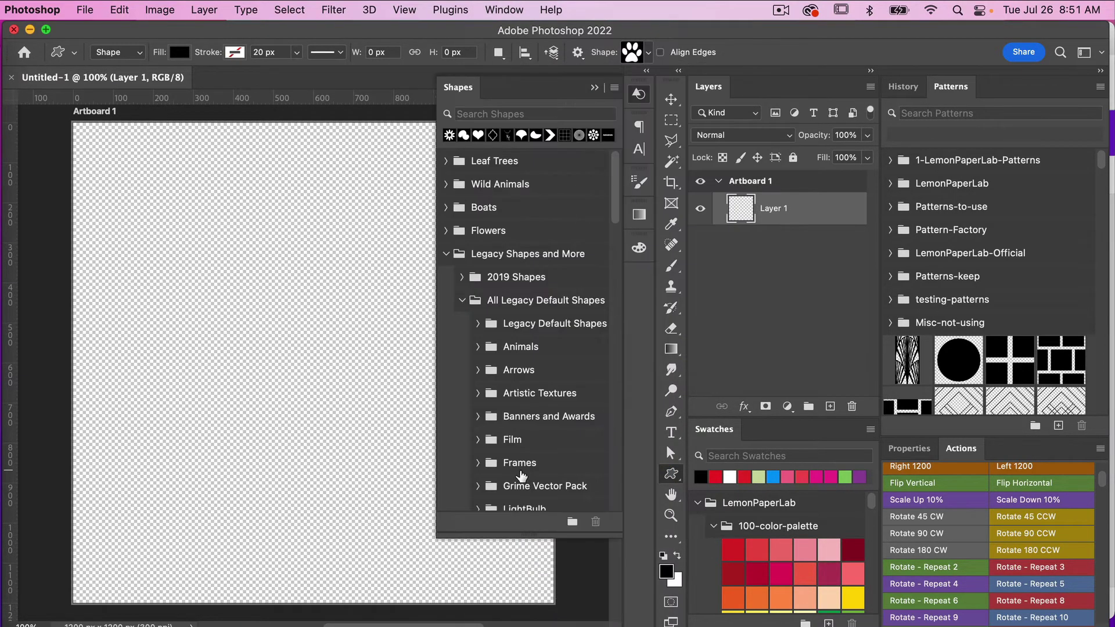
pyautogui.click(615, 89)
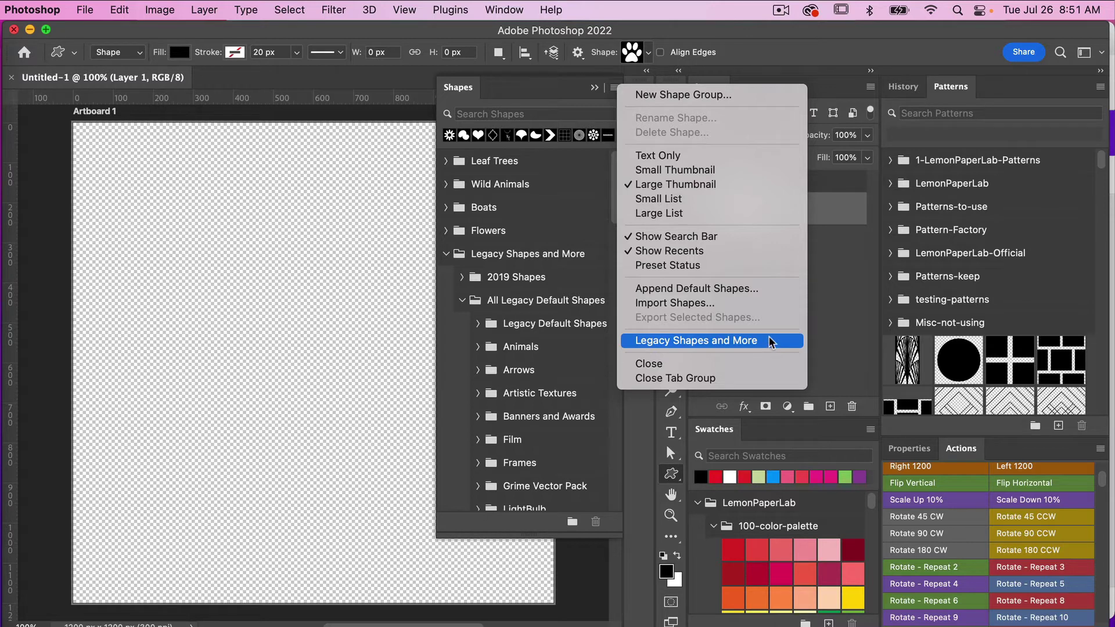
pyautogui.click(772, 43)
pyautogui.click(594, 87)
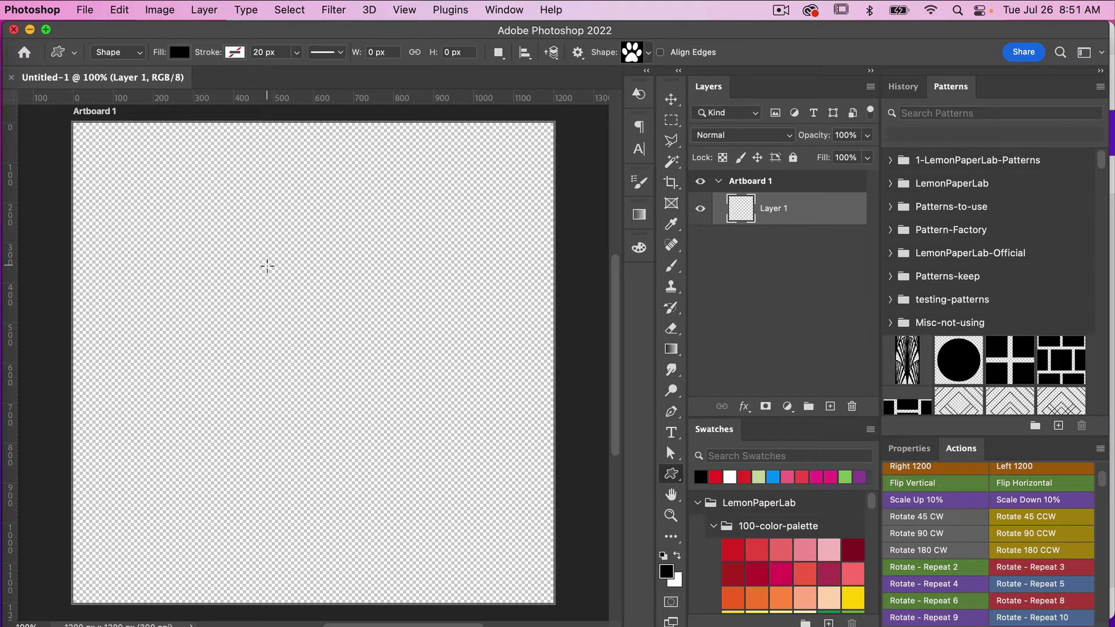
# Step: Draw the black paw print shape and move it toward the artboard centre
pyautogui.moveTo(161, 238); pyautogui.dragTo(341, 410)
pyautogui.press('v')
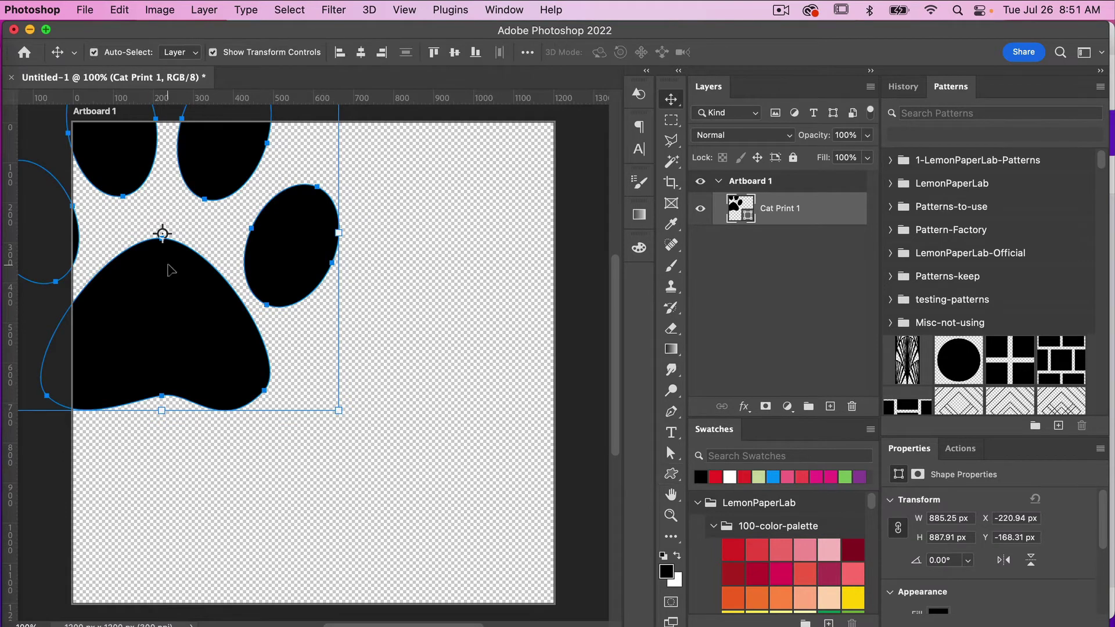
pyautogui.moveTo(229, 346); pyautogui.dragTo(322, 391)
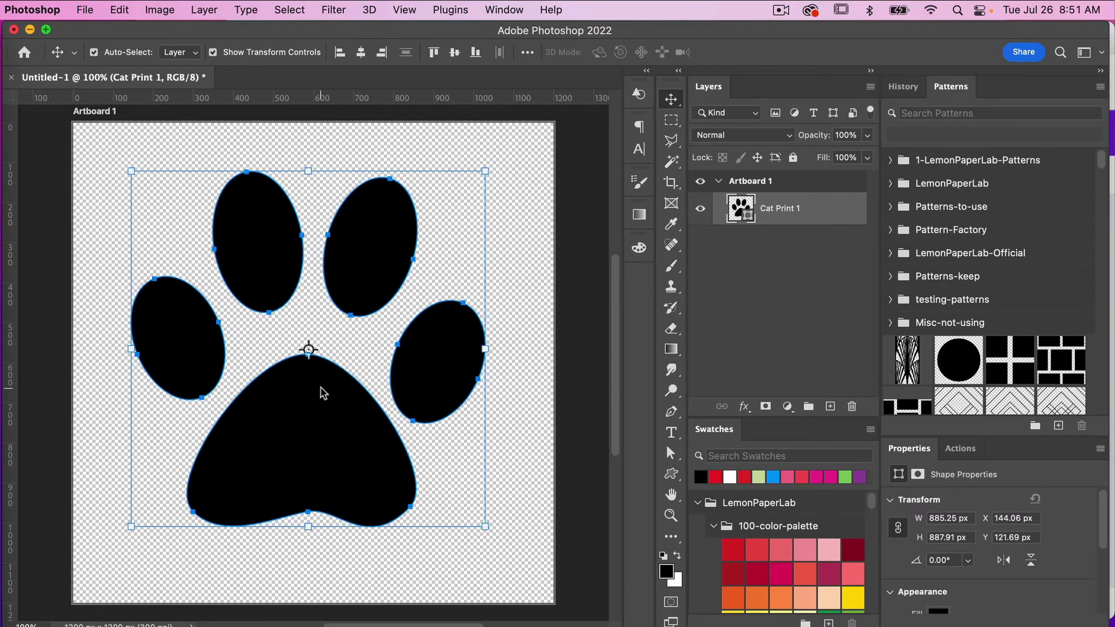
# Step: Scale the paw up to about 126% and nudge it into the centre
pyautogui.moveTo(484, 526); pyautogui.dragTo(538, 581)
pyautogui.moveTo(132, 172); pyautogui.dragTo(93, 143)
pyautogui.click(814, 52)
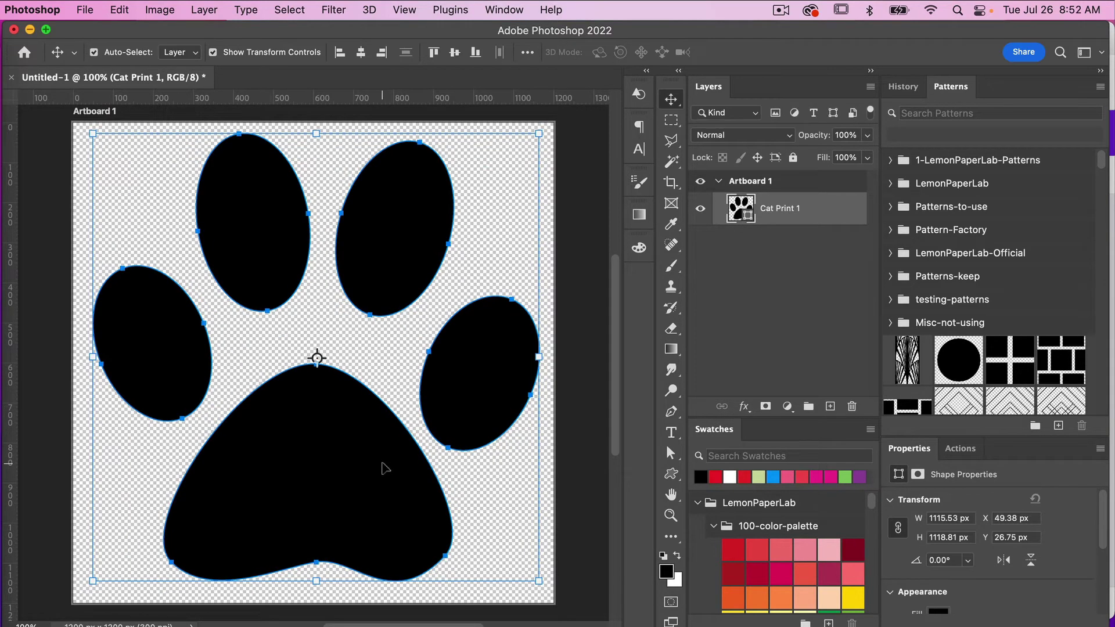
pyautogui.moveTo(385, 468)
pyautogui.mouseDown()
pyautogui.moveTo(371, 481)
pyautogui.moveTo(381, 473)
pyautogui.mouseUp()
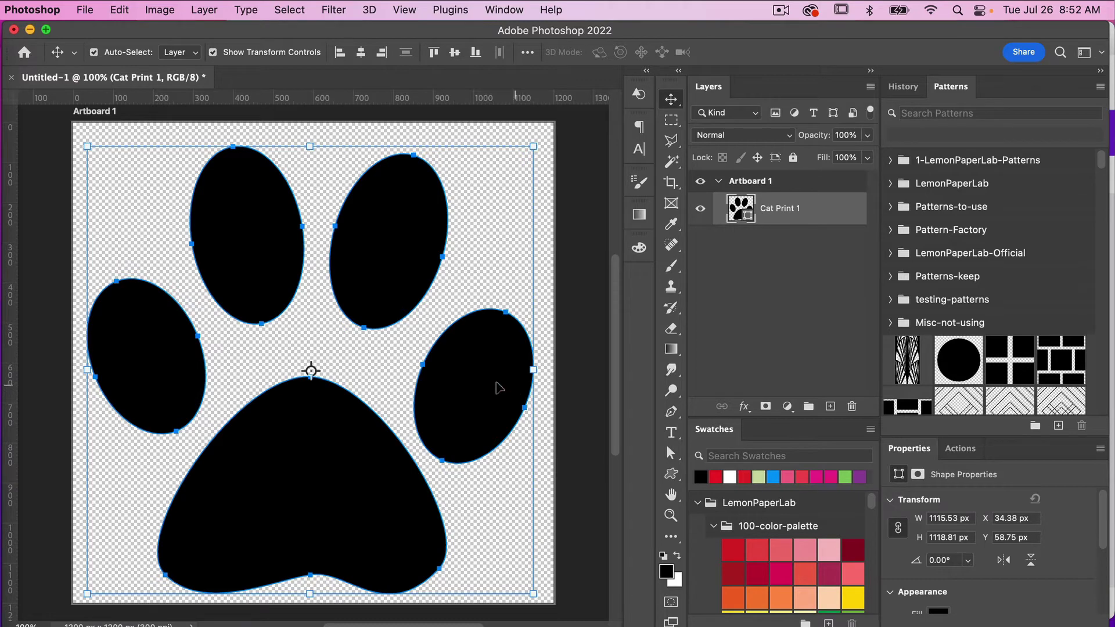
# Step: Place the aerial beach photo as an embedded image above the paw layer
pyautogui.click(84, 10)
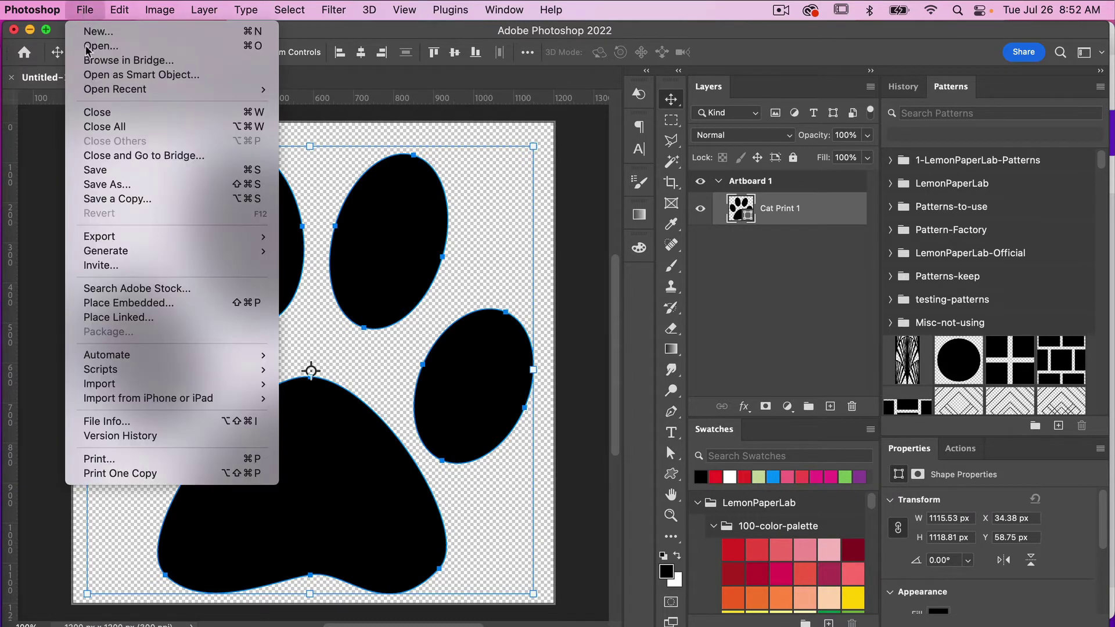
pyautogui.click(135, 303)
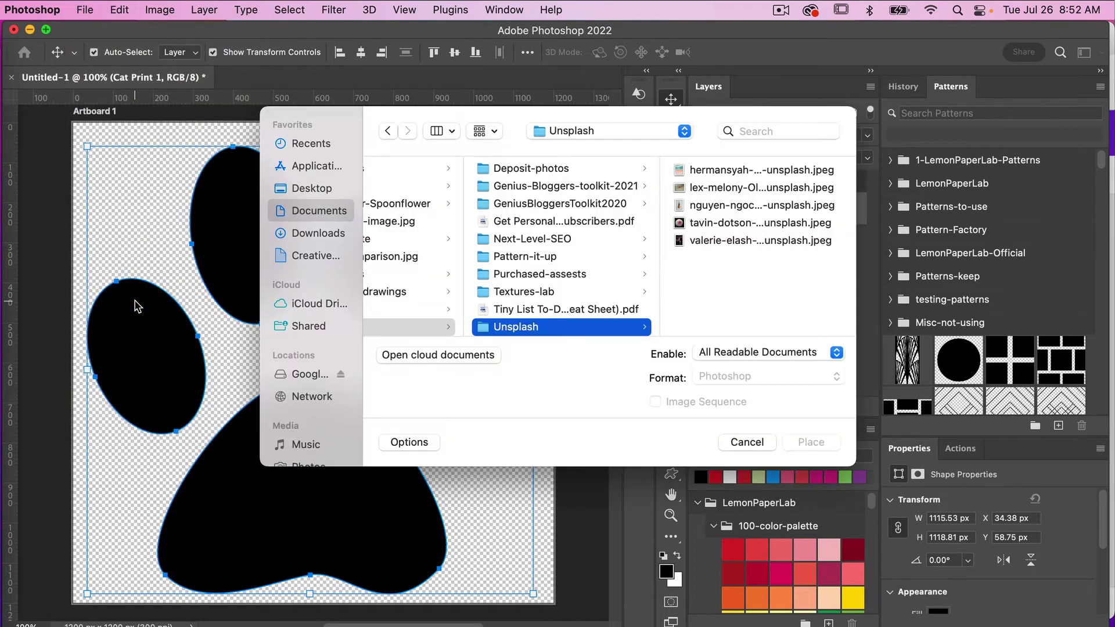
pyautogui.click(645, 170)
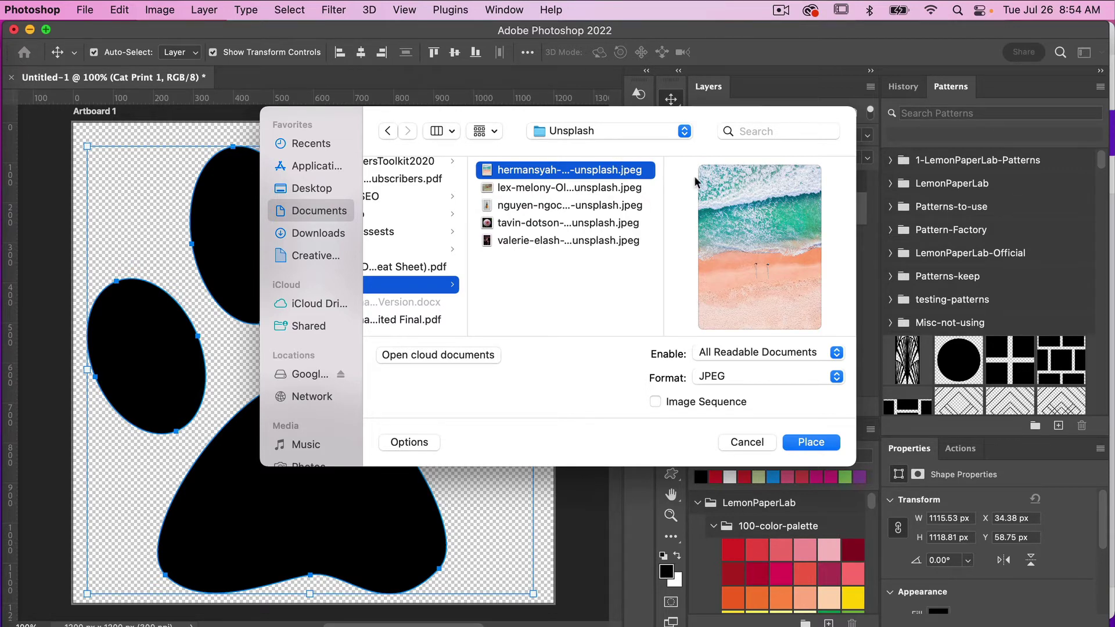
pyautogui.click(820, 444)
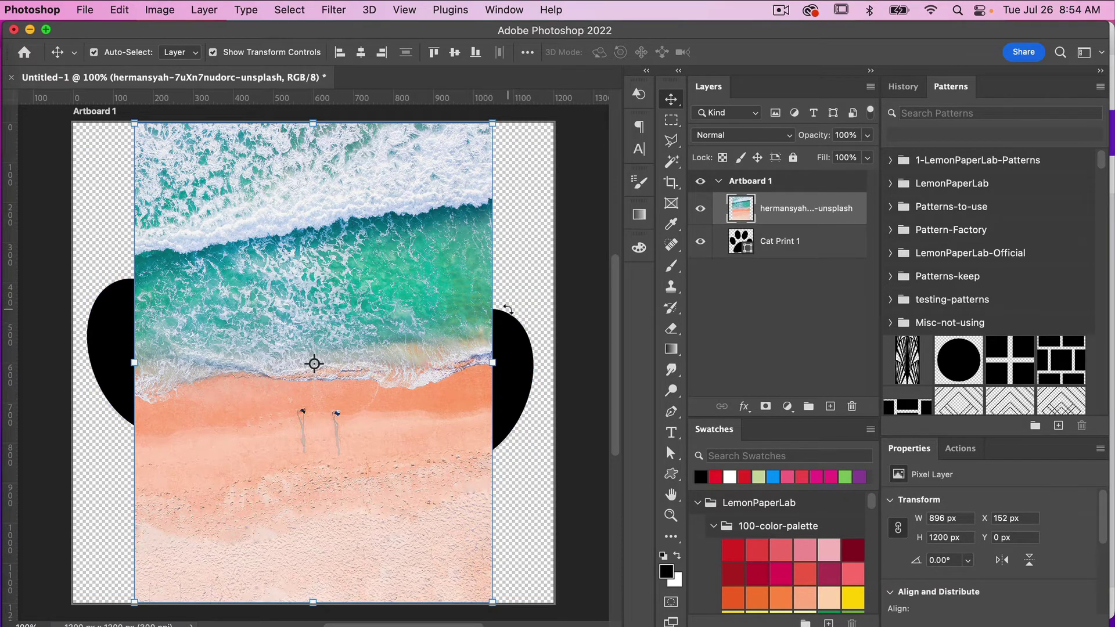
# Step: Enlarge the beach photo to 1177 × 1577 px so it covers the artboard
pyautogui.press('super+minus')
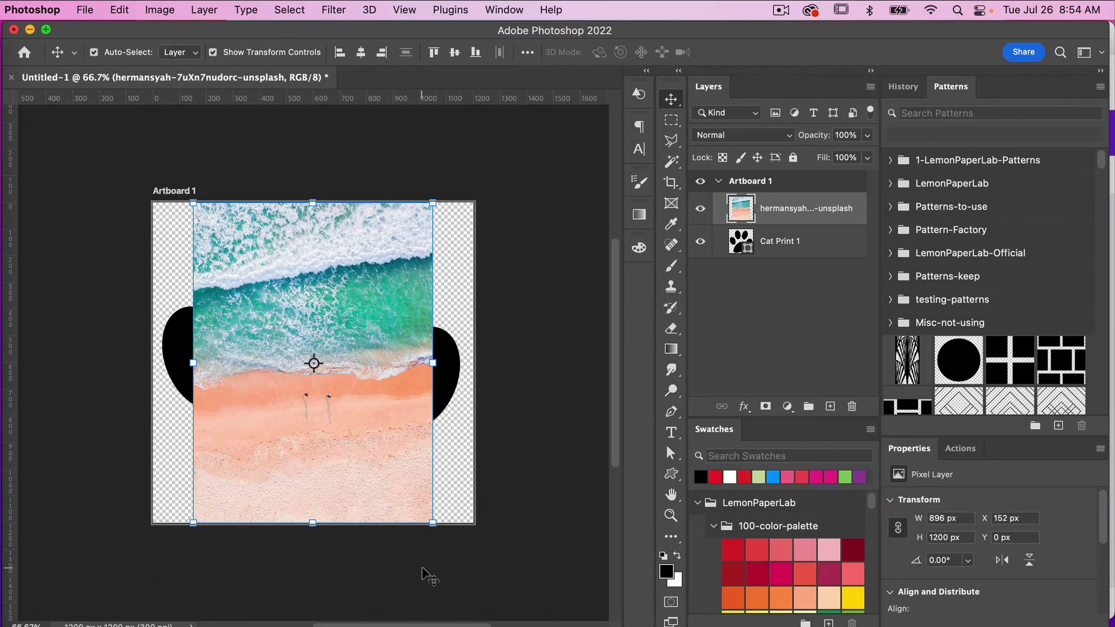
pyautogui.moveTo(433, 525); pyautogui.dragTo(468, 570)
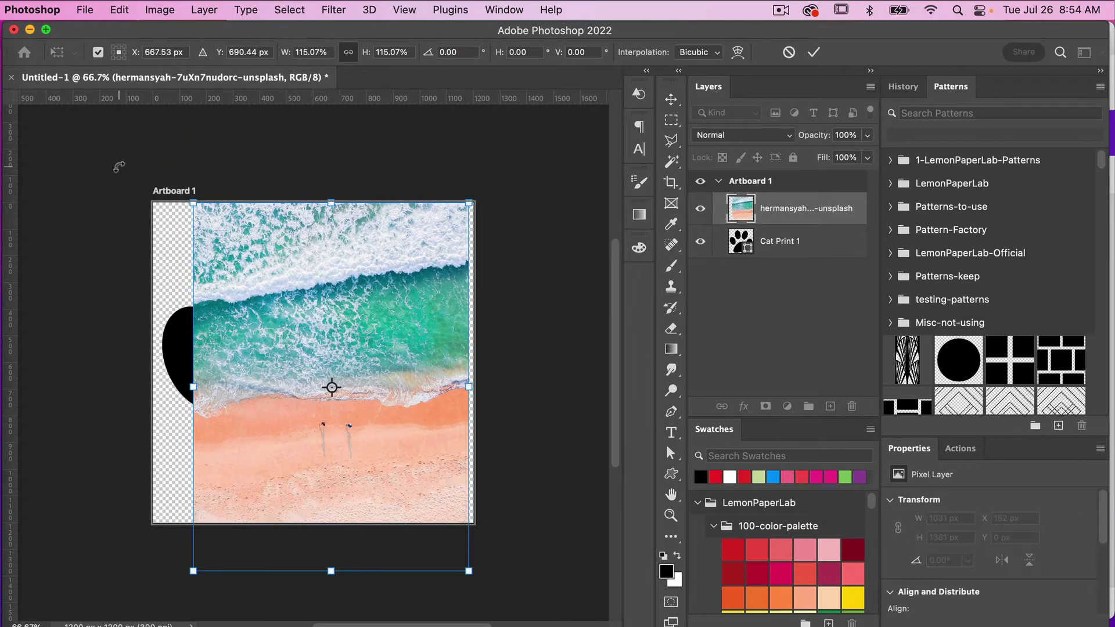
pyautogui.moveTo(195, 203); pyautogui.dragTo(131, 167)
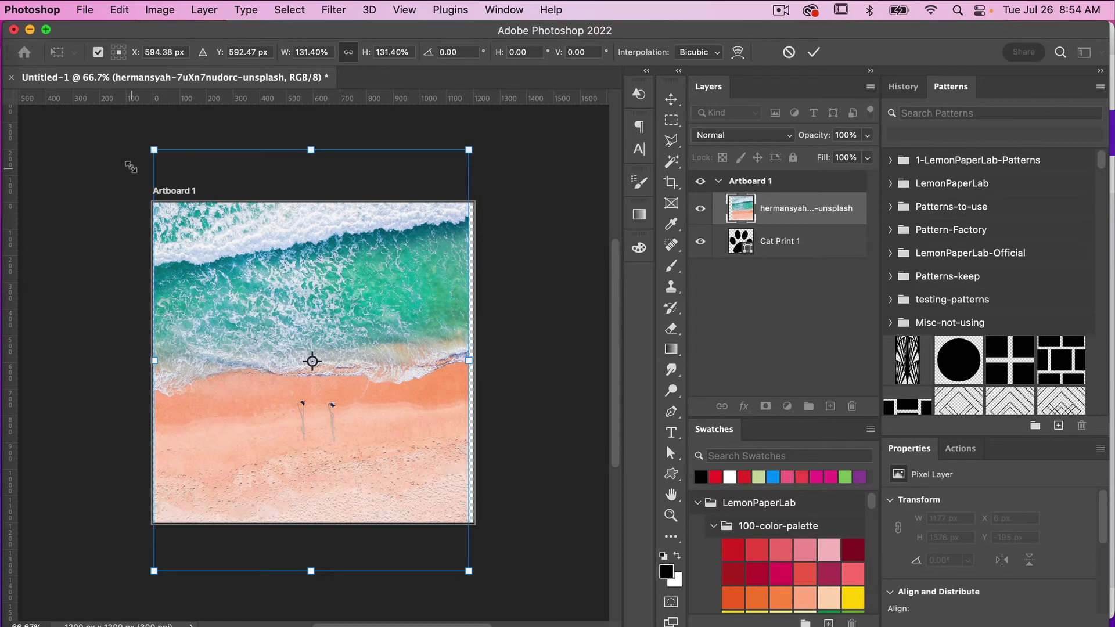
pyautogui.click(814, 53)
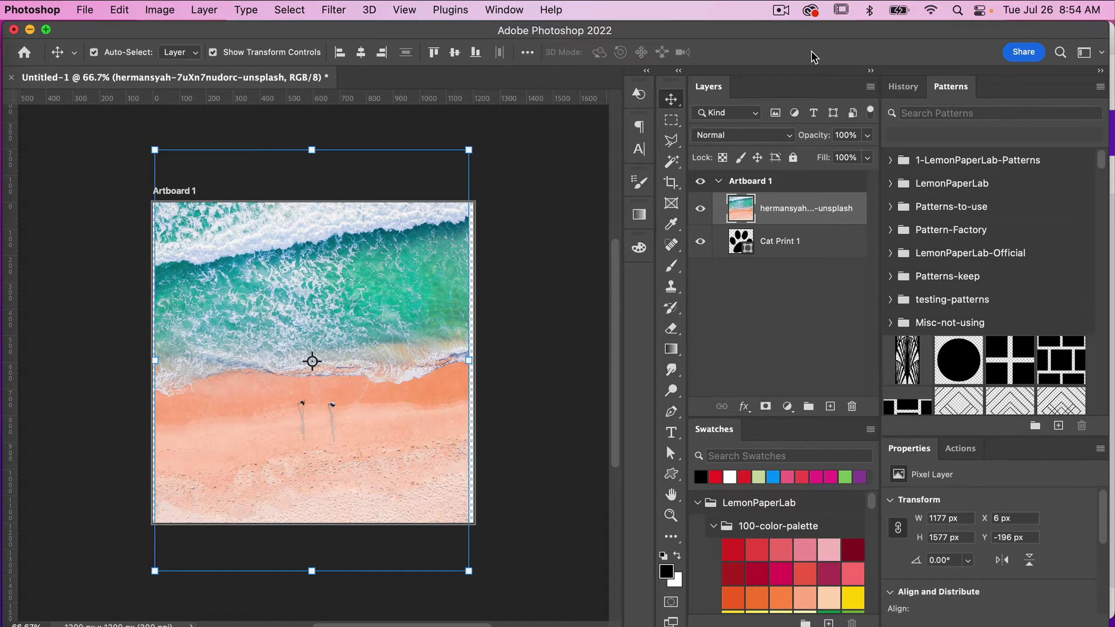
# Step: Make the beach photo layer a clipping mask on the paw, then deselect it
pyautogui.rightClick(806, 220)
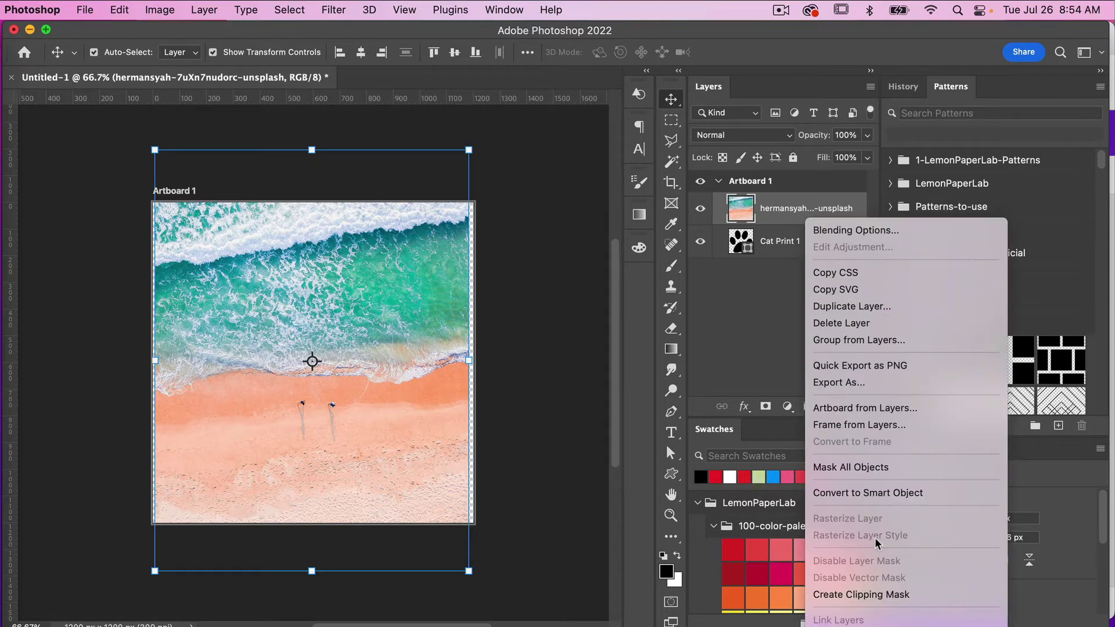
pyautogui.click(861, 594)
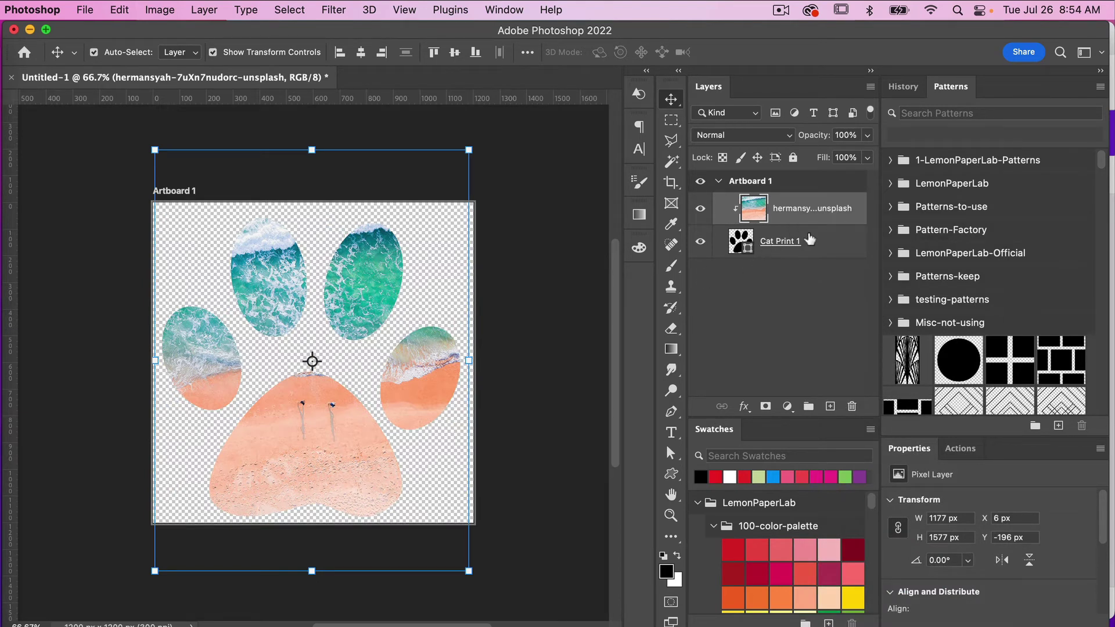
pyautogui.click(548, 301)
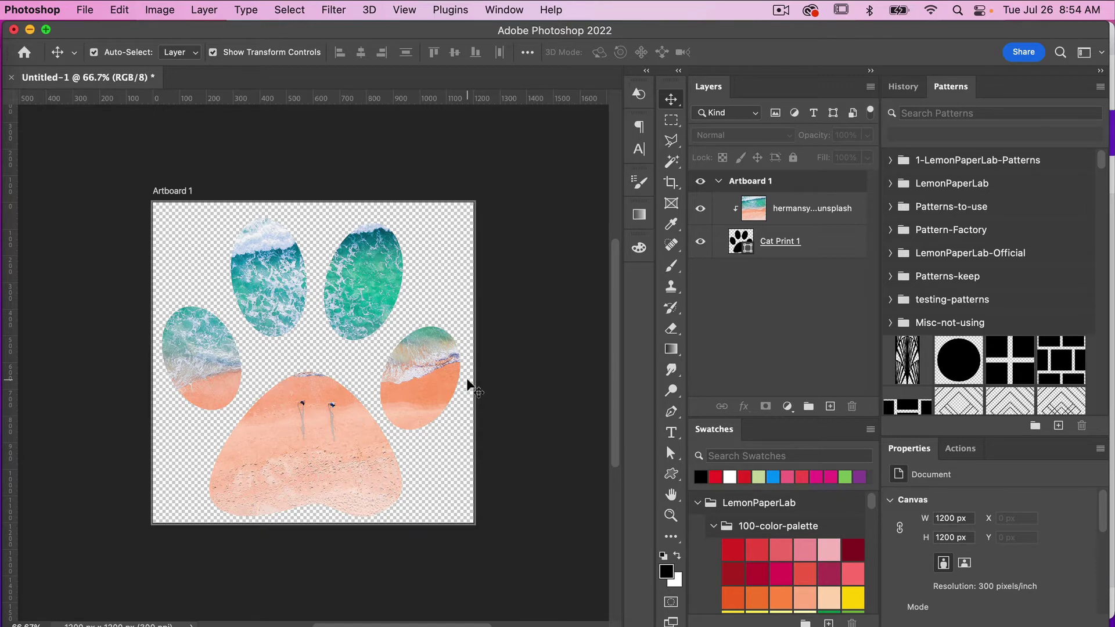
# Step: Start an Artboards to PDF export from the File > Export menu
pyautogui.click(88, 11)
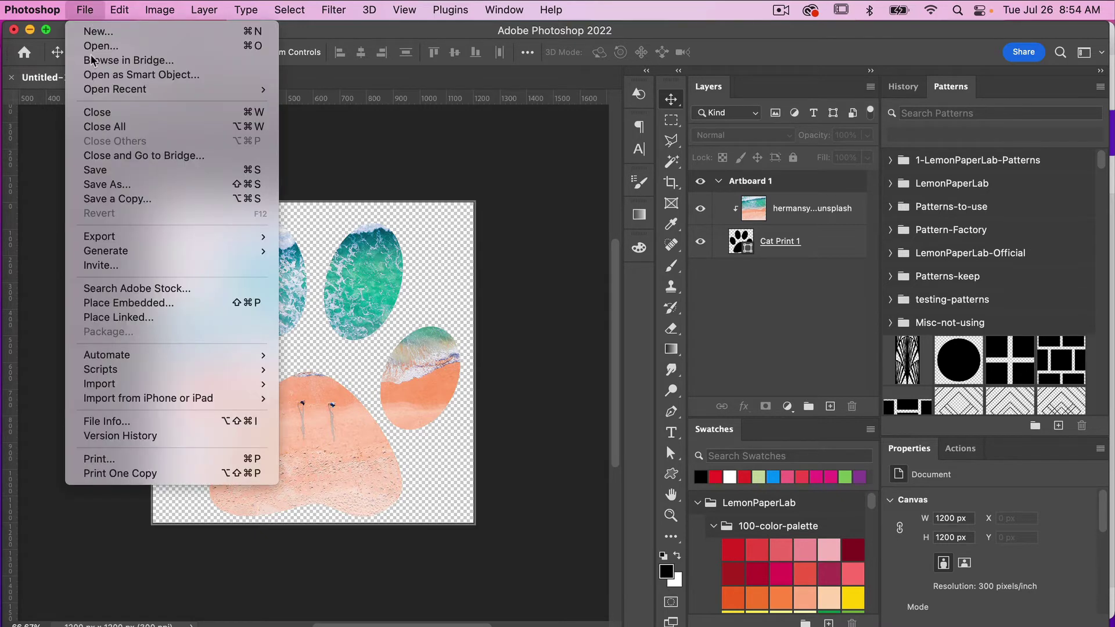
pyautogui.moveTo(128, 235)
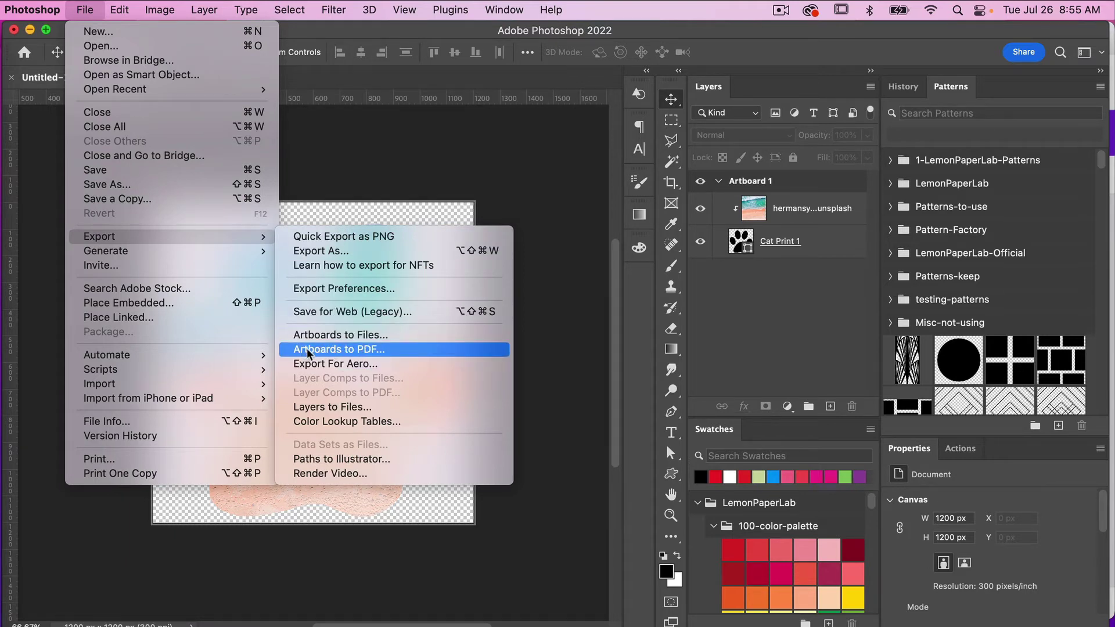
pyautogui.click(360, 353)
pyautogui.click(385, 347)
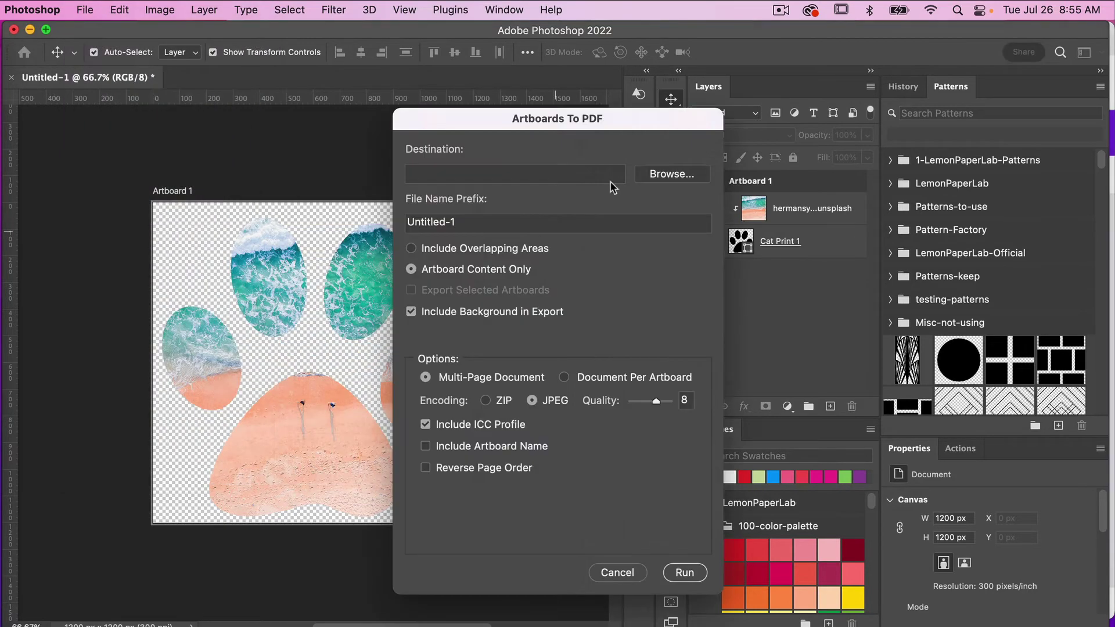
# Step: Export the PDF to My-designs with the file prefix 'dog-paw' and acknowledge the success alert
pyautogui.click(681, 174)
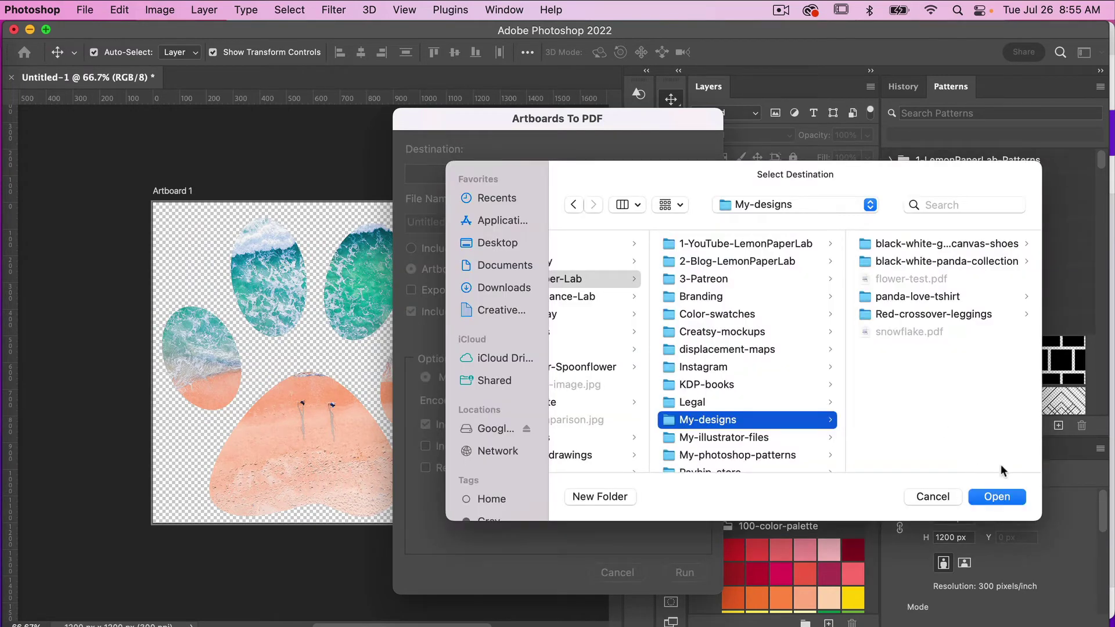
pyautogui.click(1005, 496)
pyautogui.moveTo(473, 223); pyautogui.dragTo(399, 222)
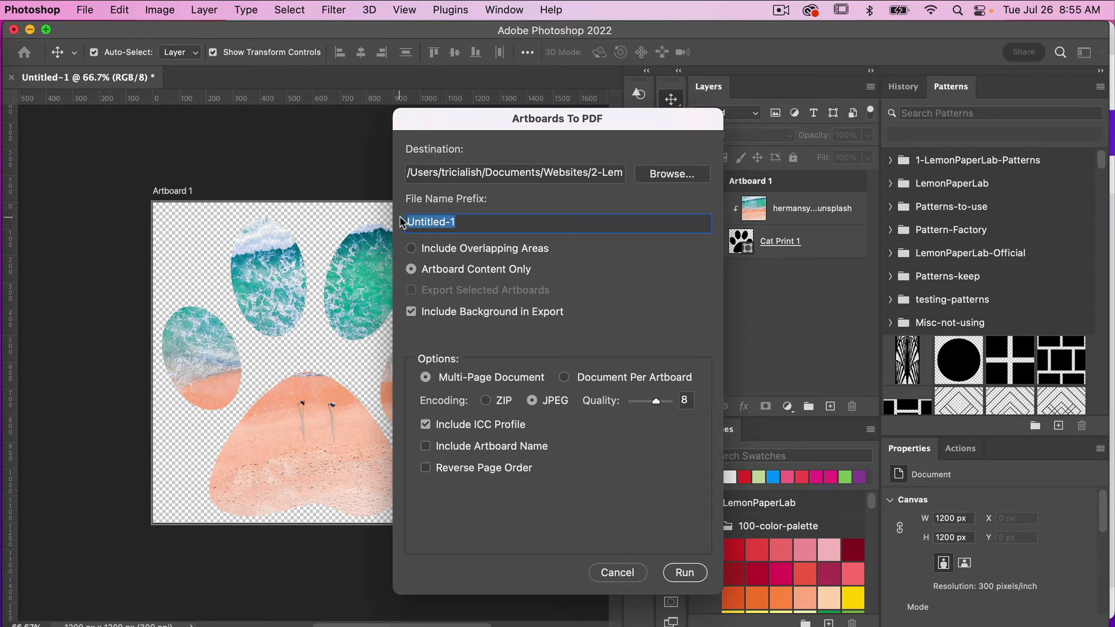
pyautogui.write('dog-paw')
pyautogui.click(694, 576)
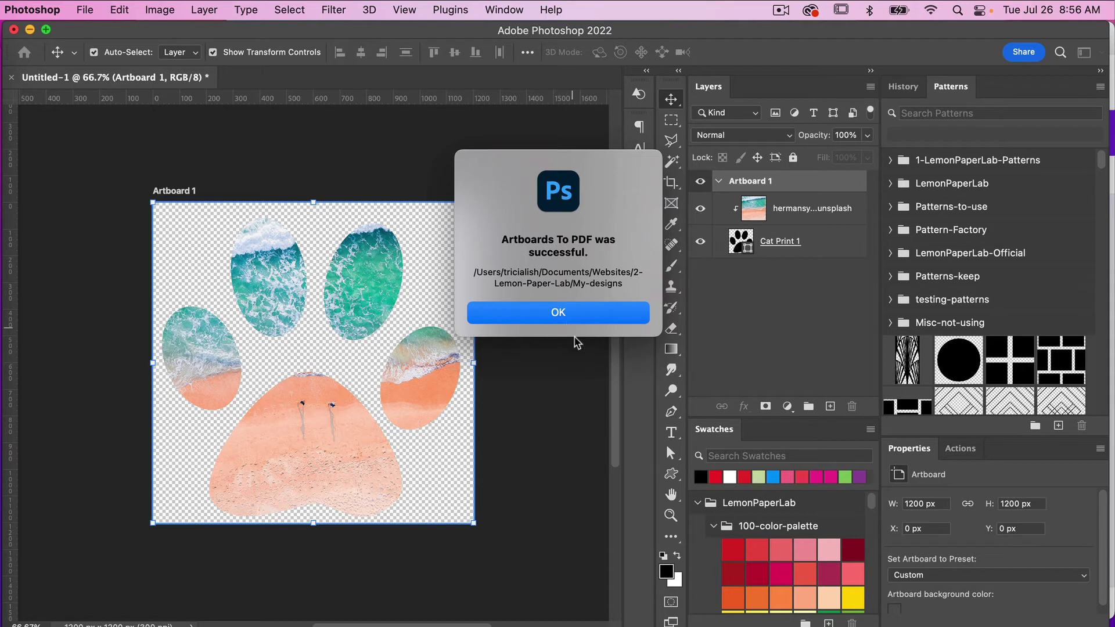
pyautogui.click(572, 319)
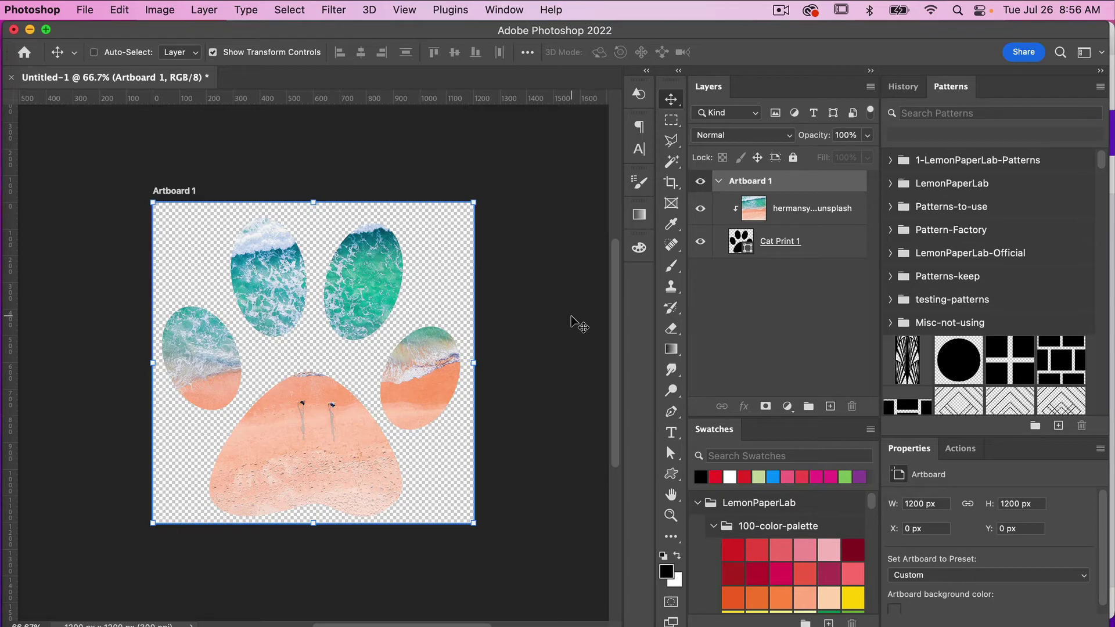
# Step: Switch to Canva in Chrome and go from the editor to the Projects page
pyautogui.press('super+Tab')
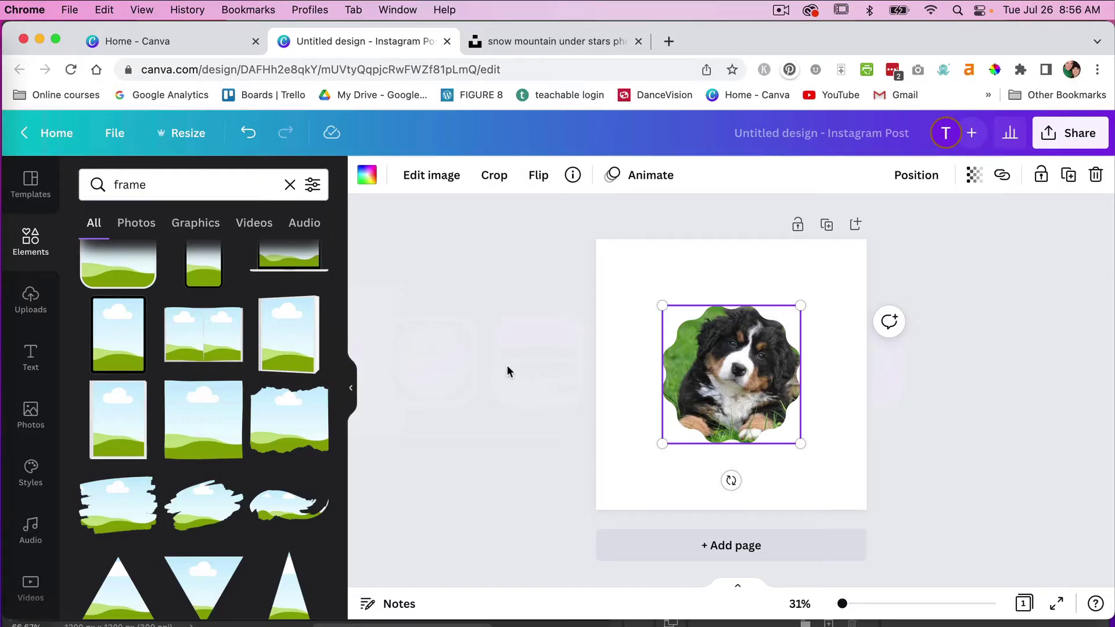
pyautogui.click(30, 296)
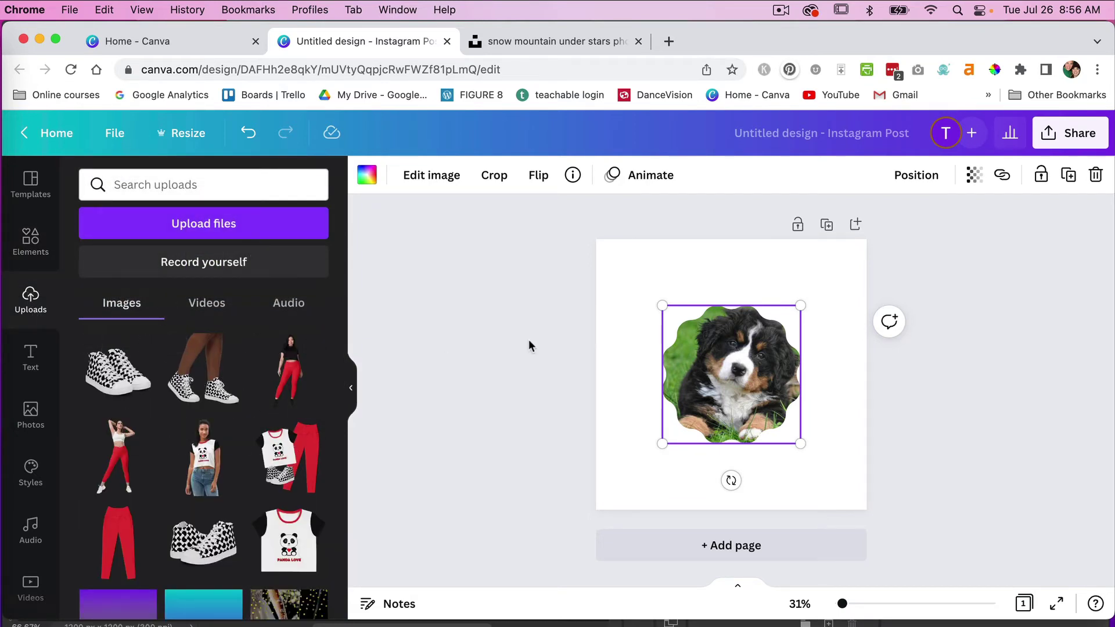
pyautogui.click(50, 135)
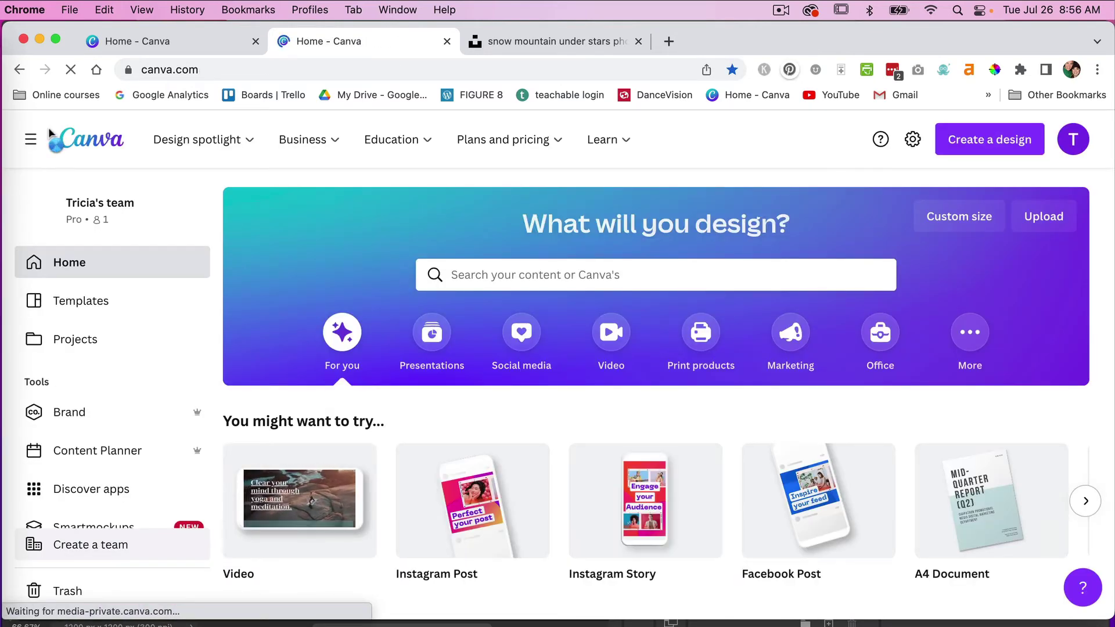
pyautogui.click(82, 339)
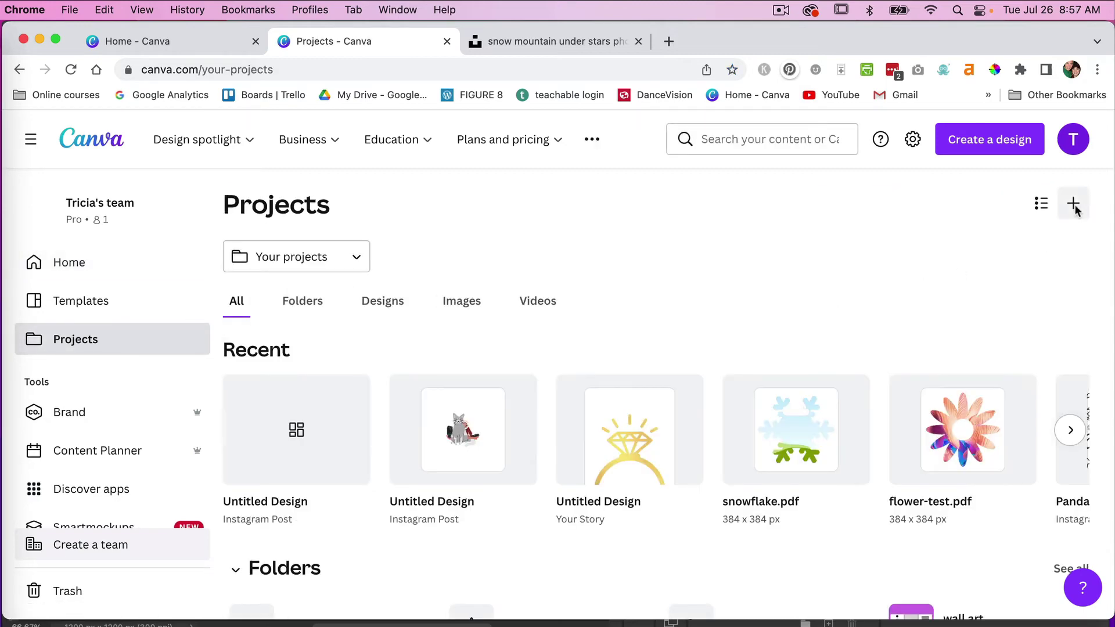
# Step: Upload dog-paw.pdf from the computer to Canva Projects
pyautogui.click(1073, 203)
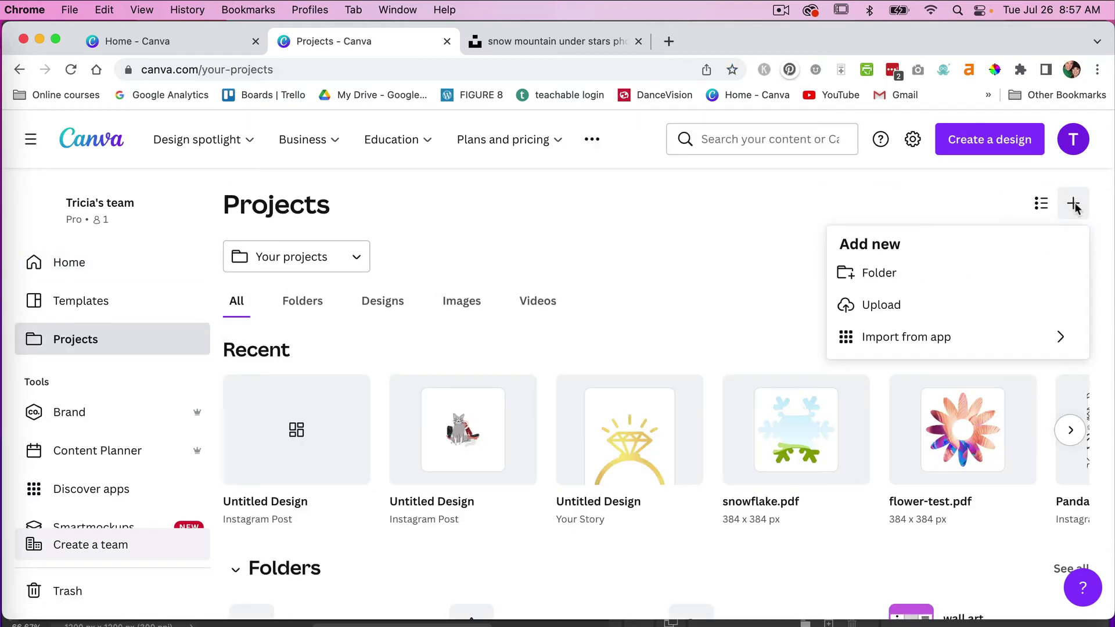
pyautogui.click(883, 305)
pyautogui.click(446, 241)
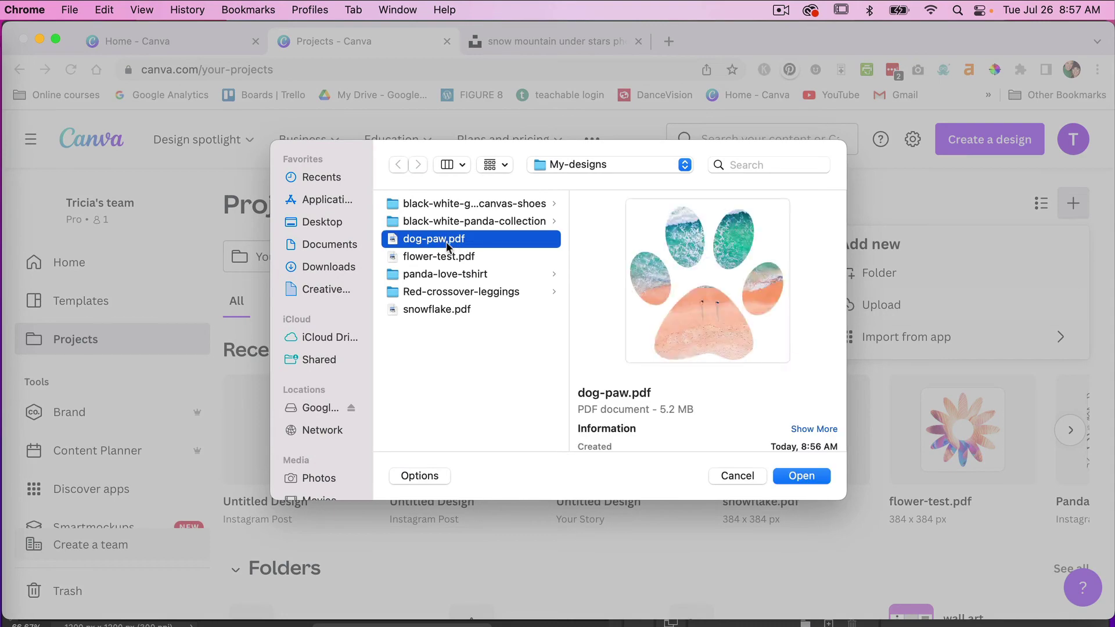
pyautogui.click(801, 476)
pyautogui.scroll(-1, 647, 287)
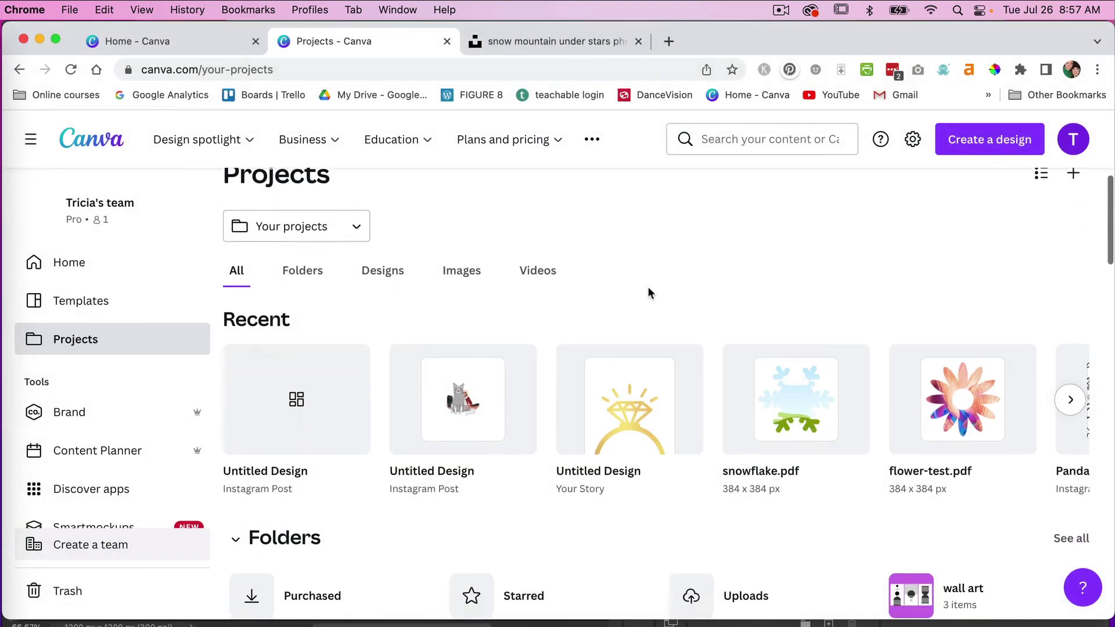
pyautogui.scroll(-10, 646, 287)
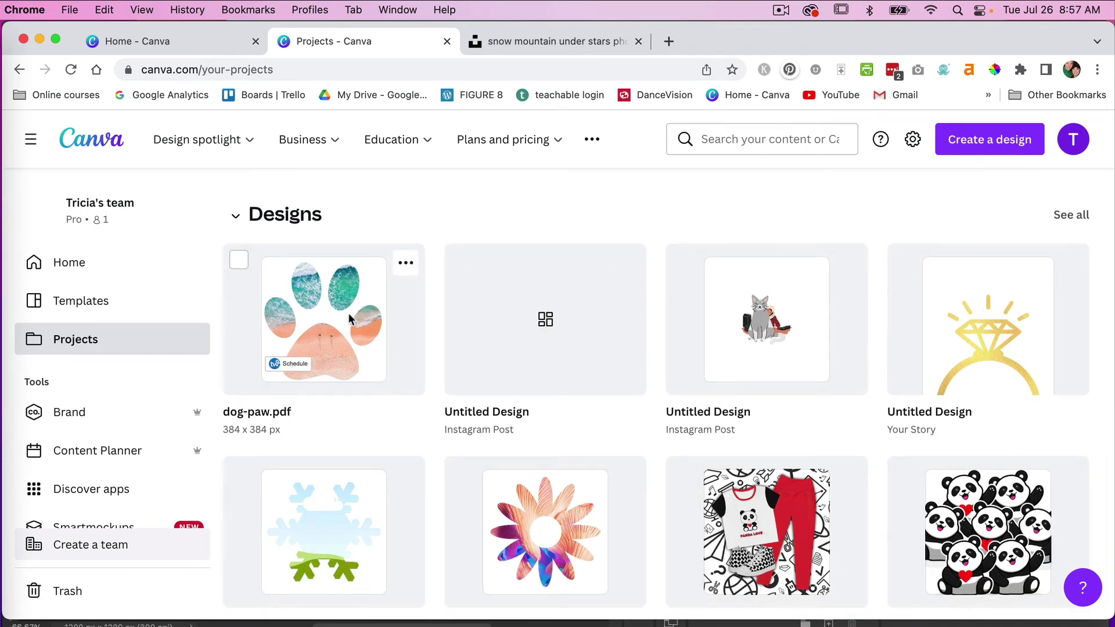
# Step: Open dog-paw.pdf and delete its beach photo, keeping the empty paw frame
pyautogui.click(352, 302)
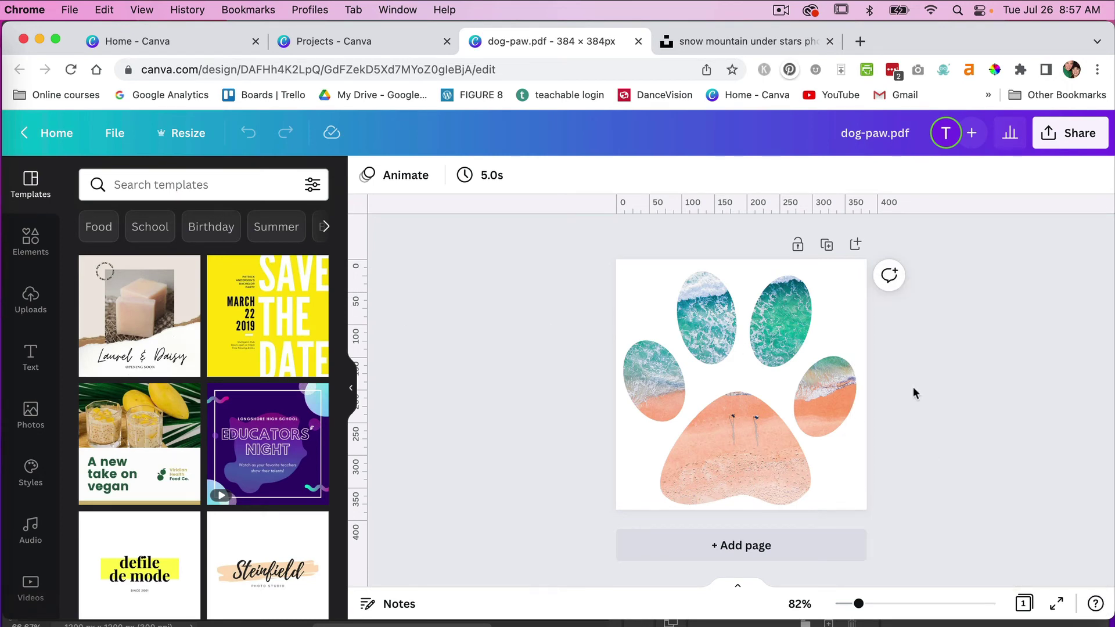
pyautogui.click(756, 431)
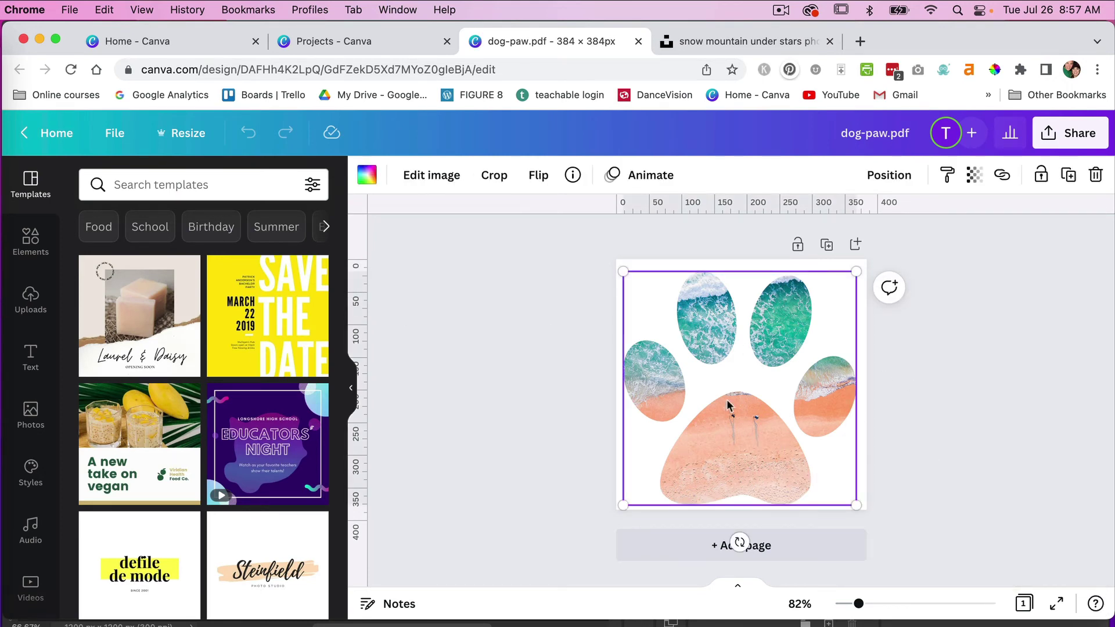
pyautogui.click(1096, 175)
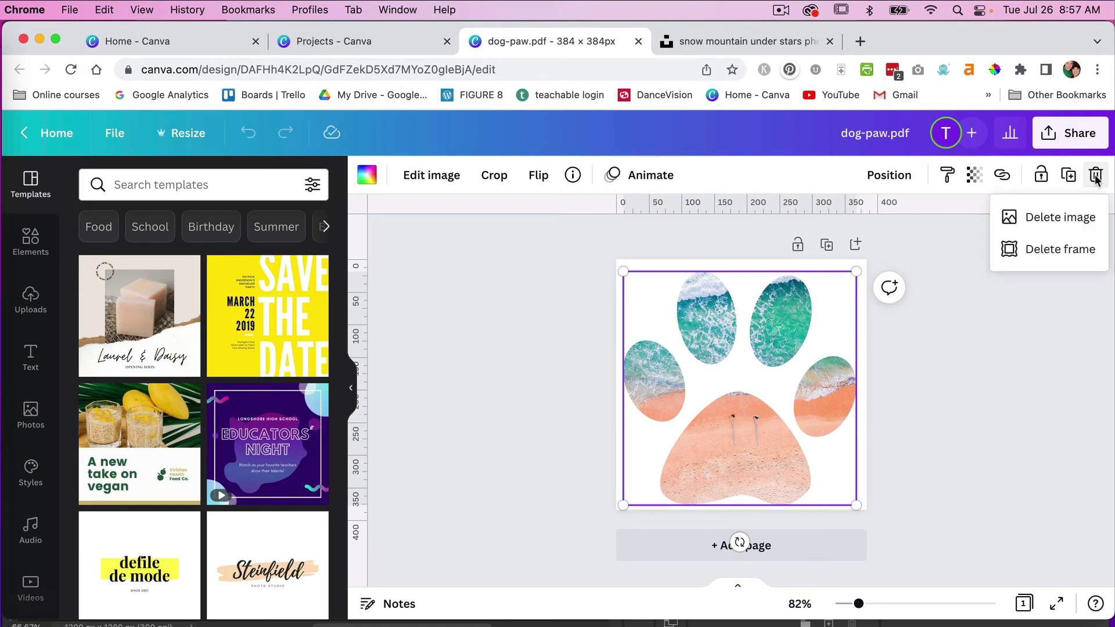
pyautogui.click(1058, 217)
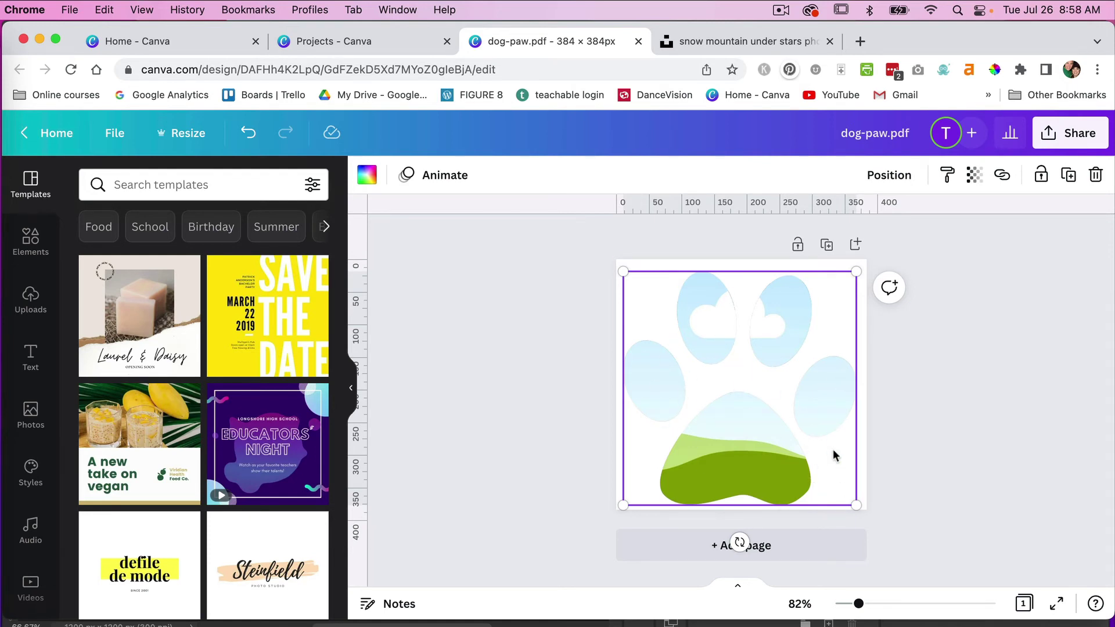
# Step: Search Elements for 'dog' and drop a puppy photo into the paw frame
pyautogui.click(29, 238)
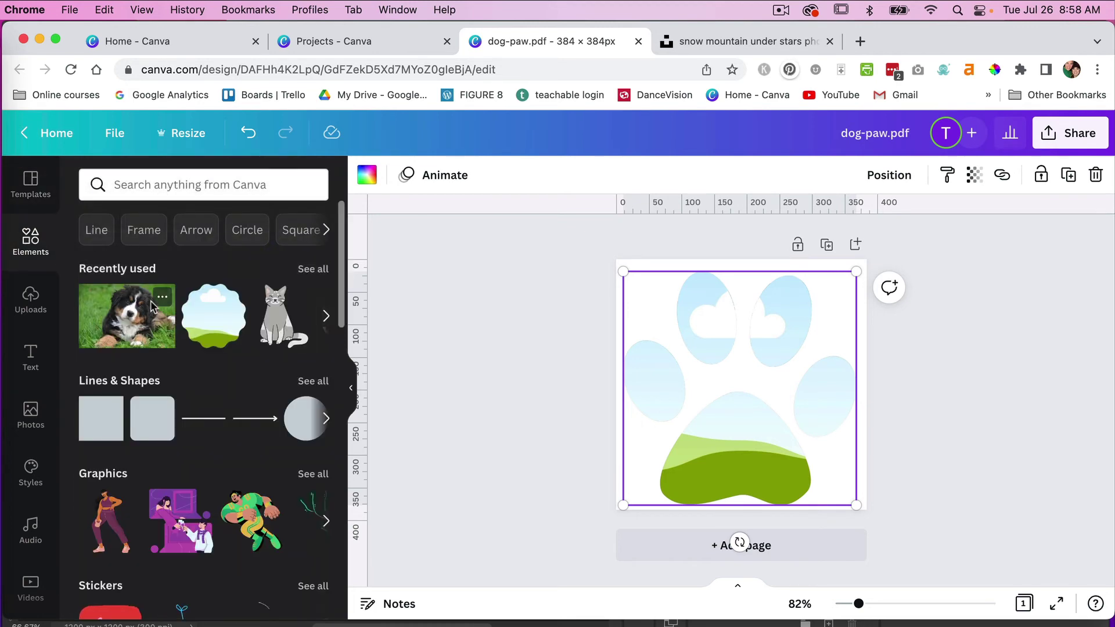
pyautogui.click(148, 183)
pyautogui.write('dog')
pyautogui.press('Return')
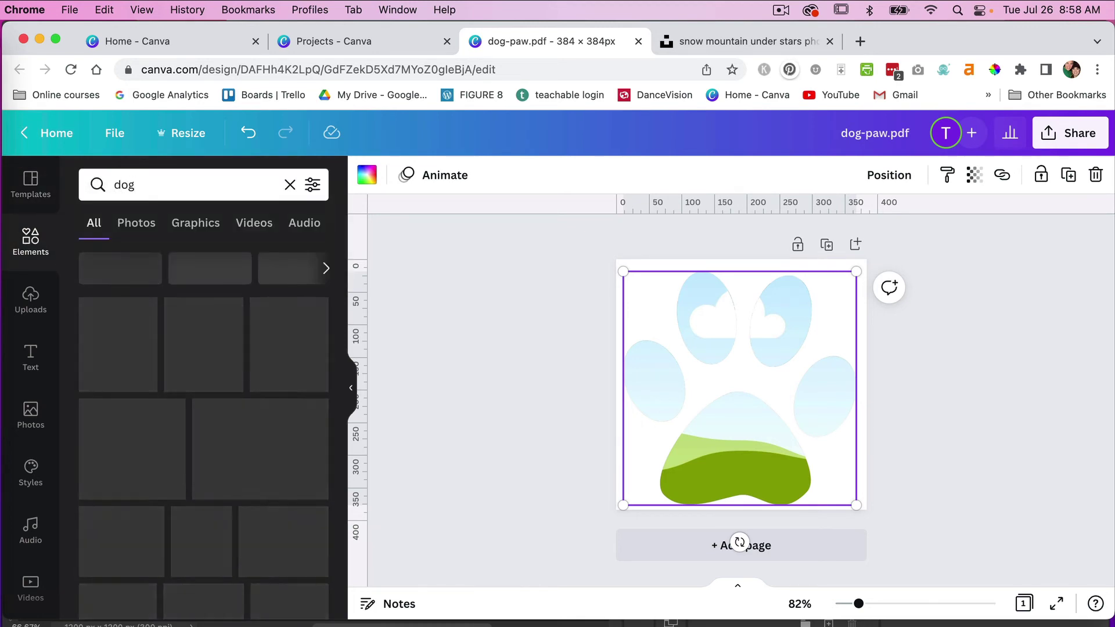
pyautogui.scroll(-2, 253, 432)
pyautogui.scroll(-4, 253, 433)
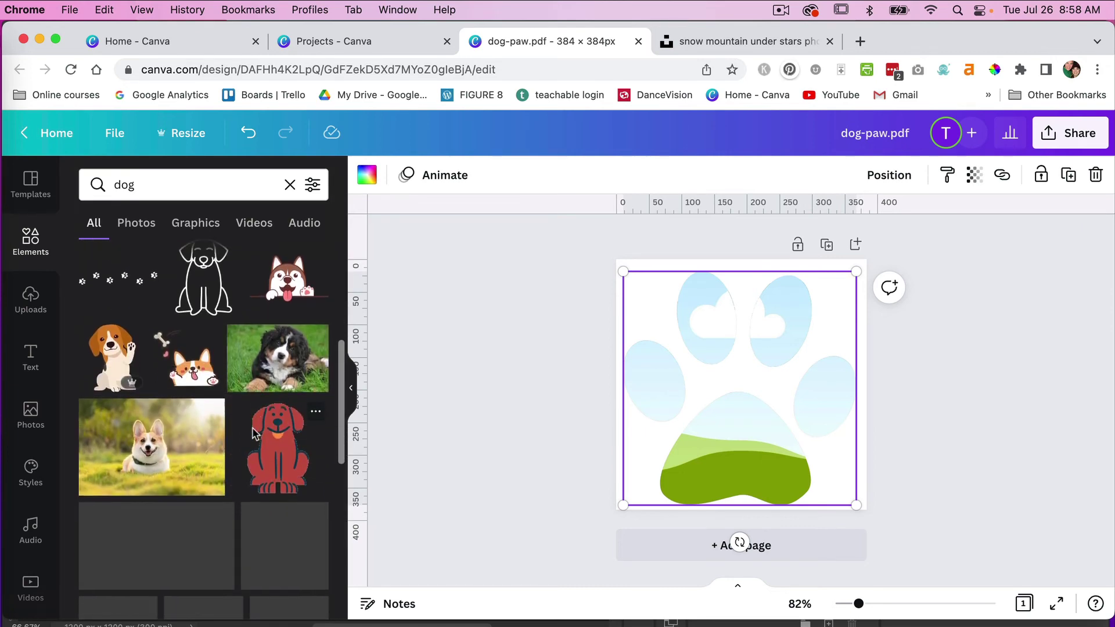
pyautogui.moveTo(277, 360); pyautogui.dragTo(746, 442)
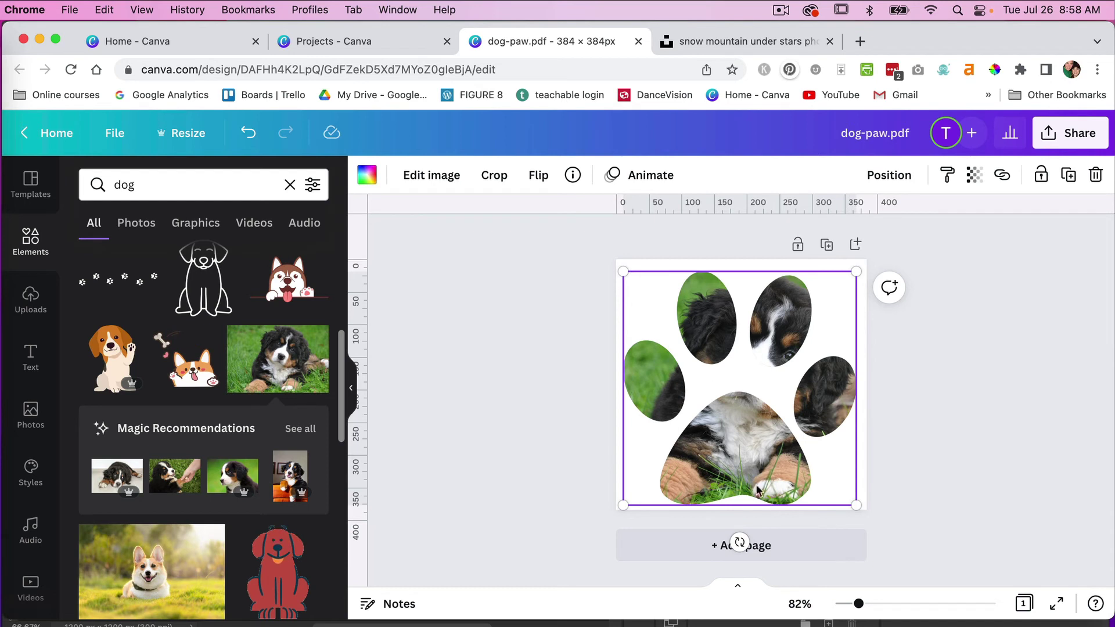
# Step: Search Elements for 'buffalo plaid' and fill the paw frame with the black-and-white plaid
pyautogui.click(144, 177)
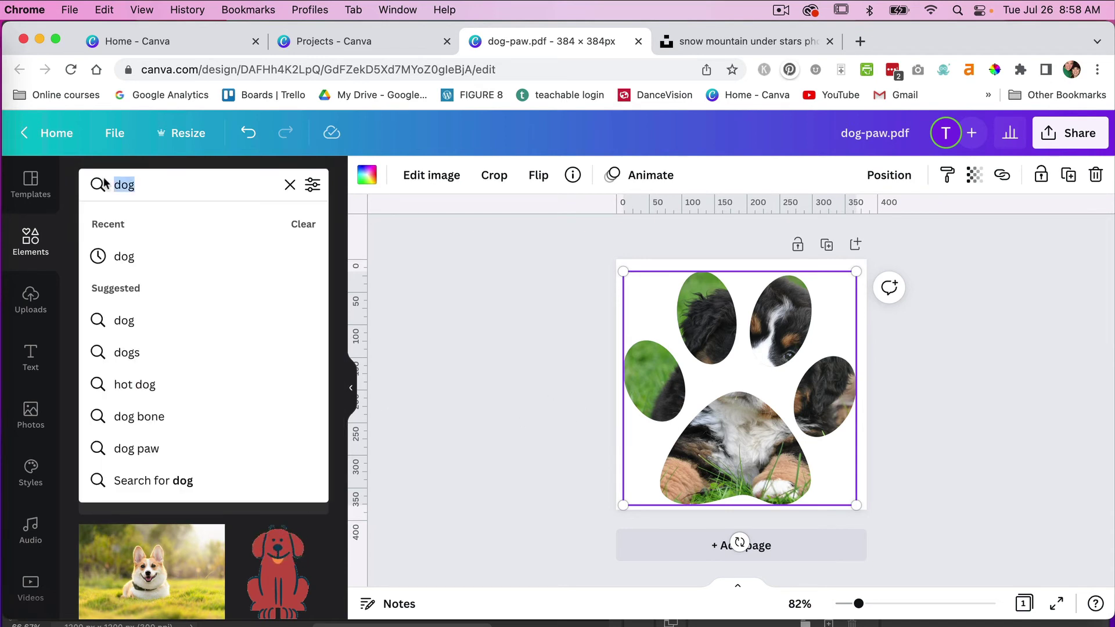
pyautogui.write('buf')
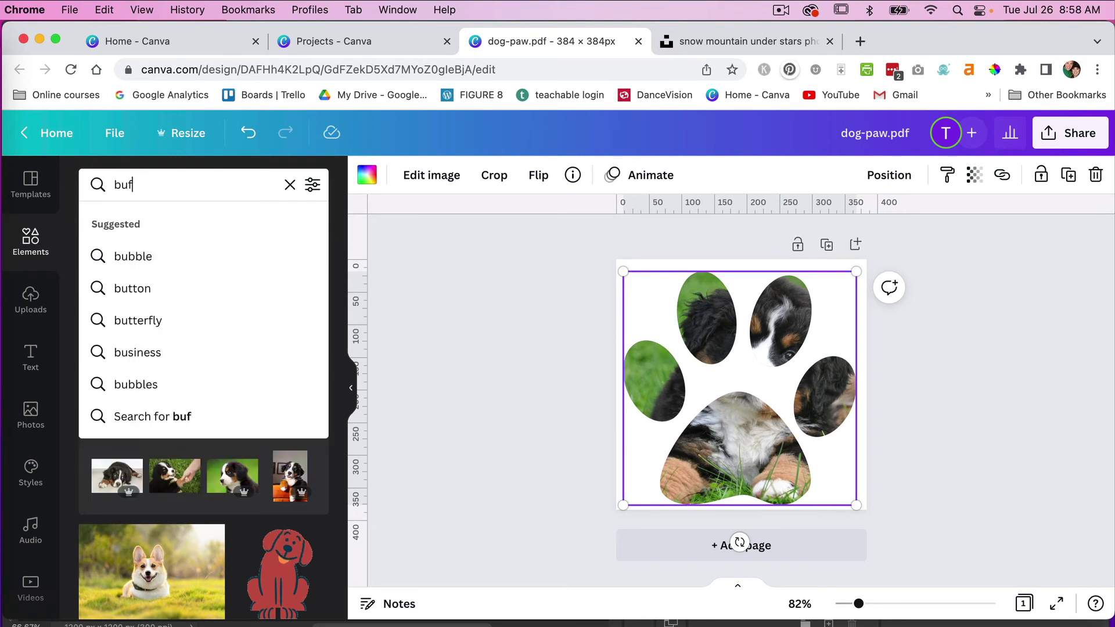
pyautogui.write('falo plaid')
pyautogui.press('Return')
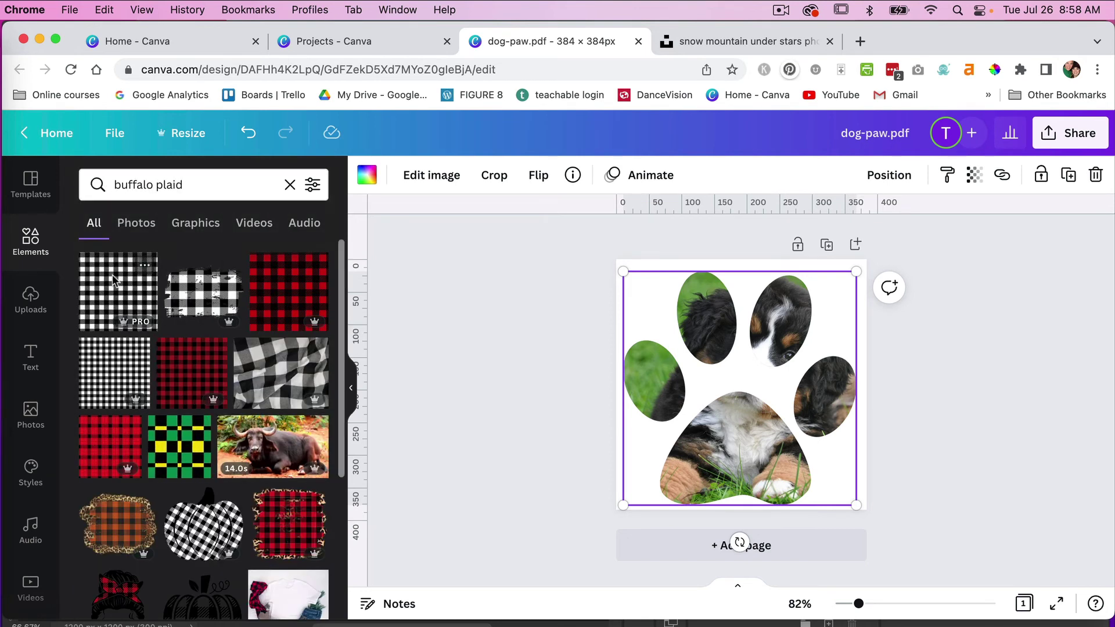
pyautogui.moveTo(104, 289); pyautogui.dragTo(738, 428)
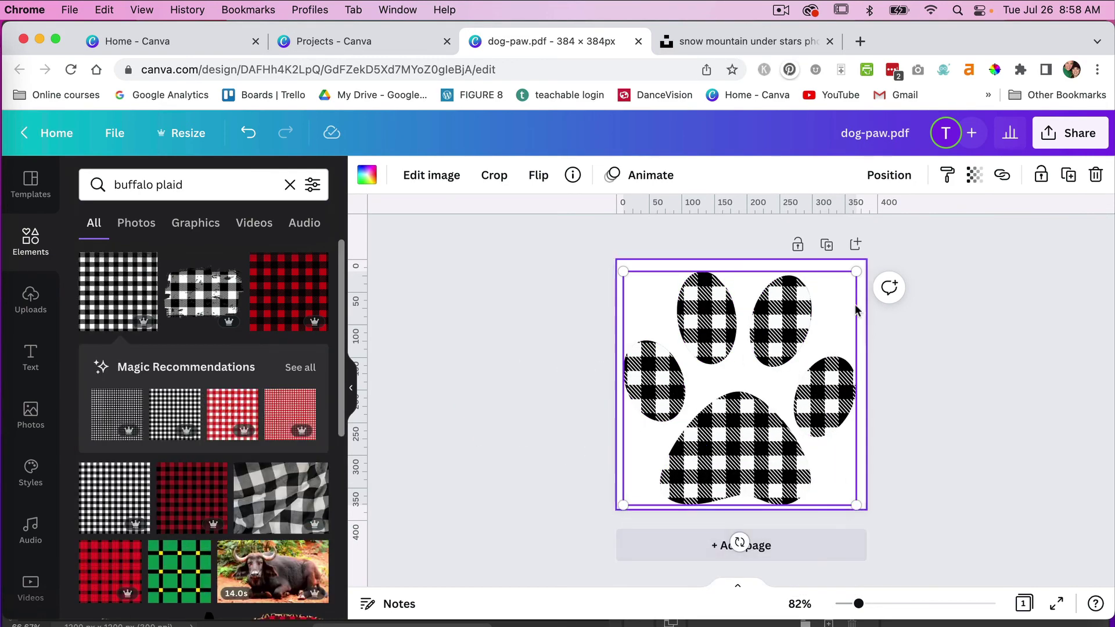